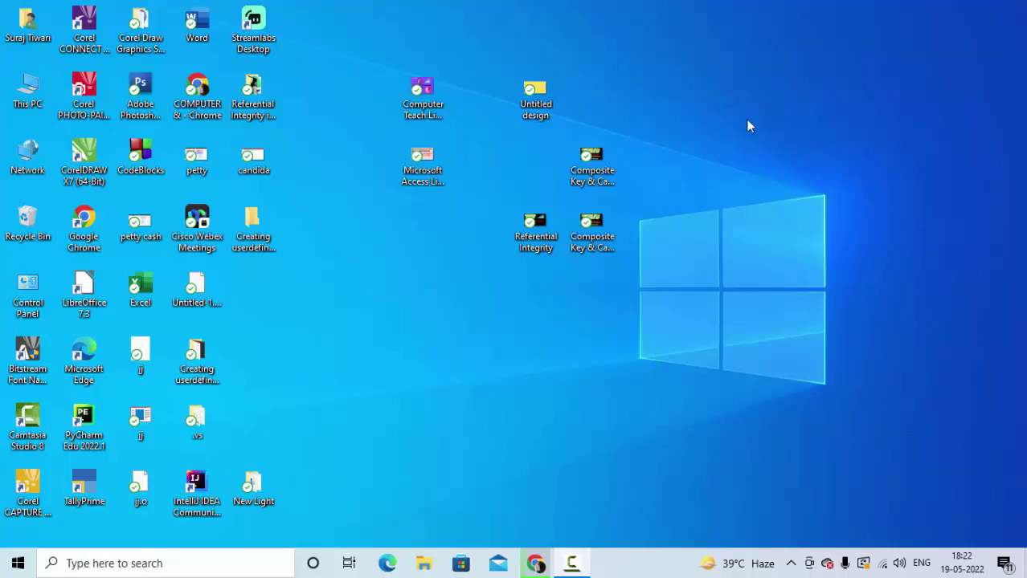
Step: Refresh the Windows desktop seven times from its right-click menu
right_click(746, 103)
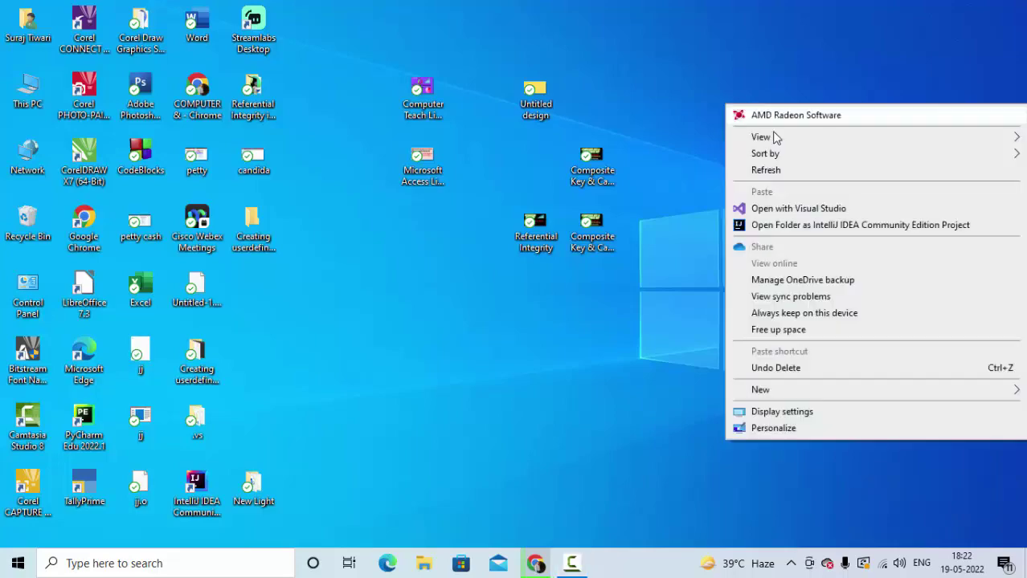
left_click(784, 171)
right_click(762, 72)
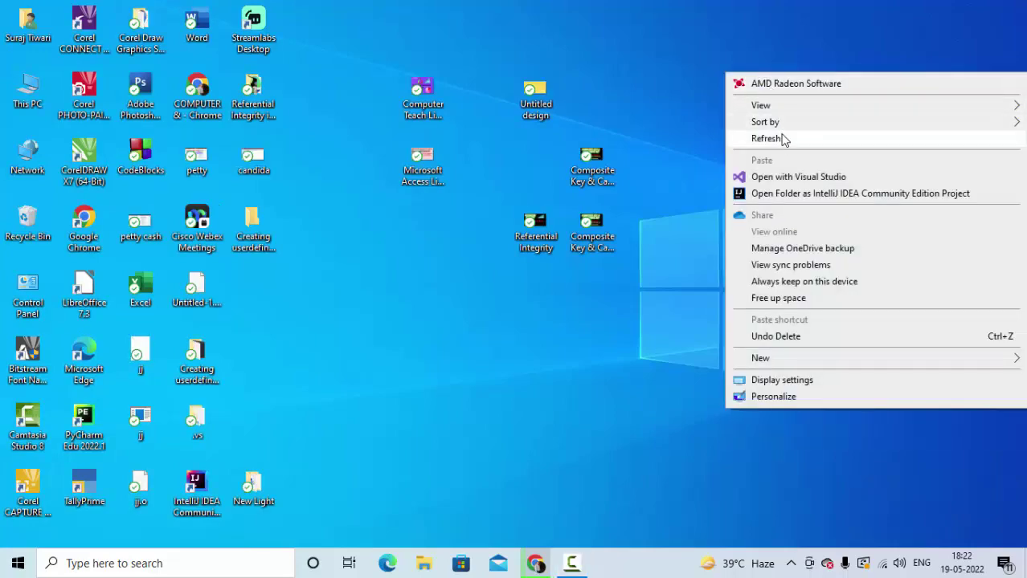
left_click(782, 139)
right_click(772, 108)
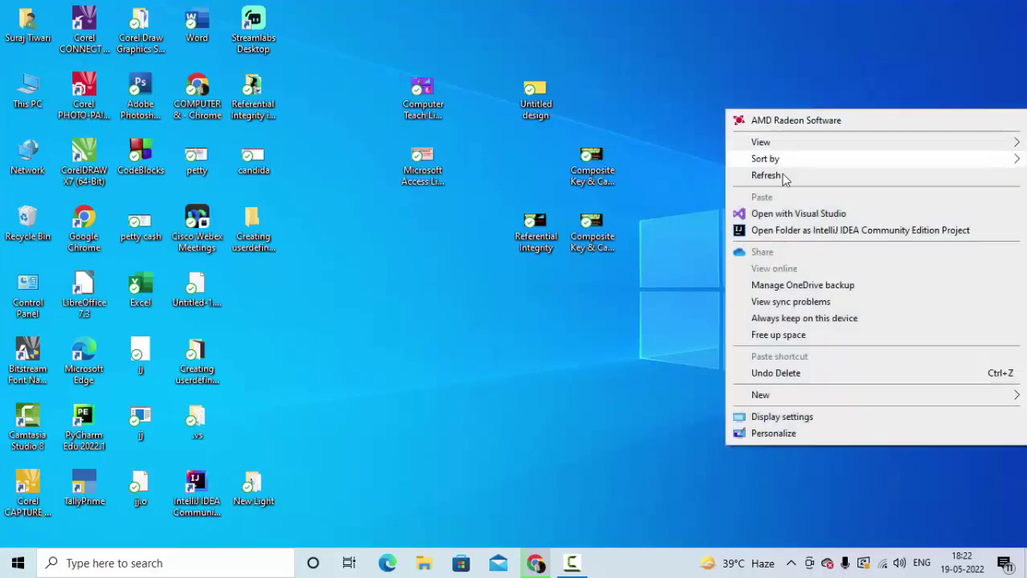
left_click(784, 176)
right_click(747, 115)
left_click(766, 182)
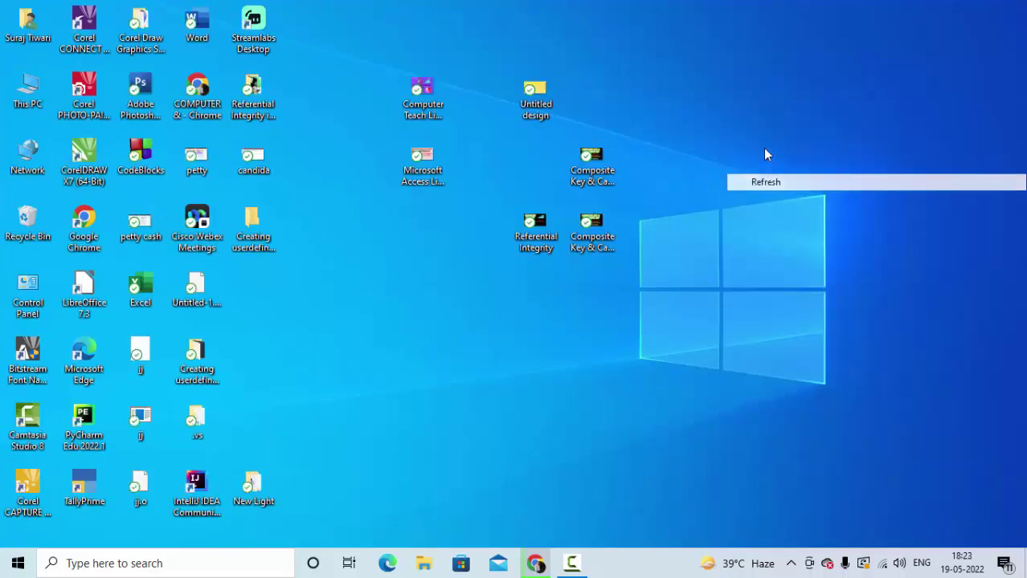
right_click(762, 119)
left_click(770, 183)
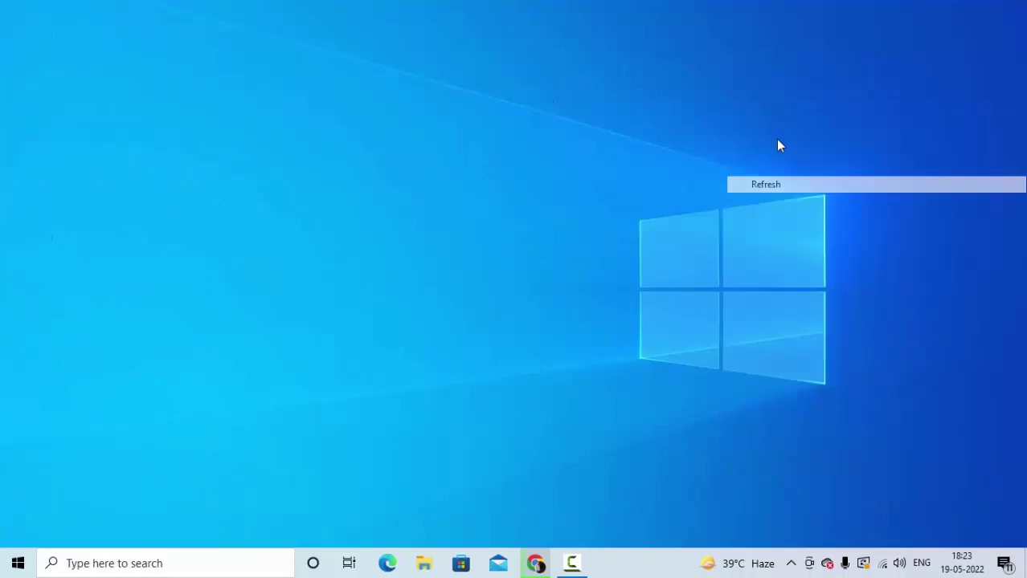
right_click(776, 98)
left_click(775, 160)
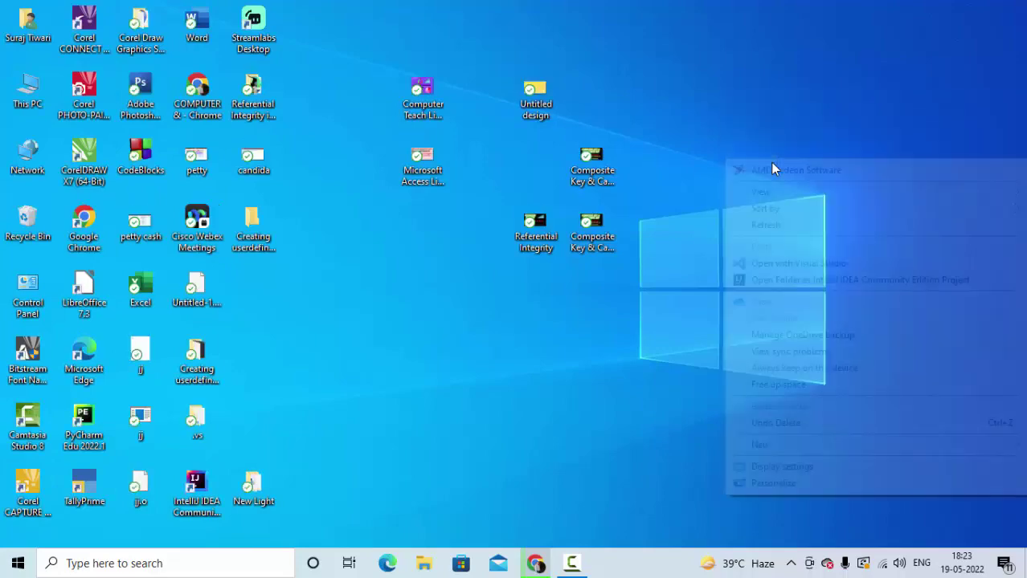
right_click(772, 163)
left_click(777, 223)
Step: Launch Microsoft Access from the Start menu and create the blank database Database15
key("super")
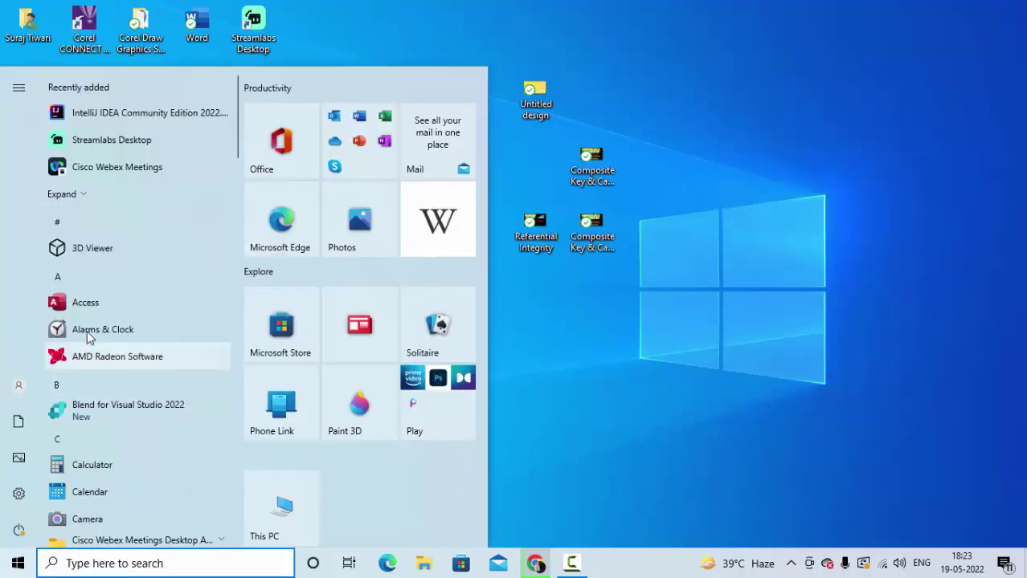
left_click(130, 310)
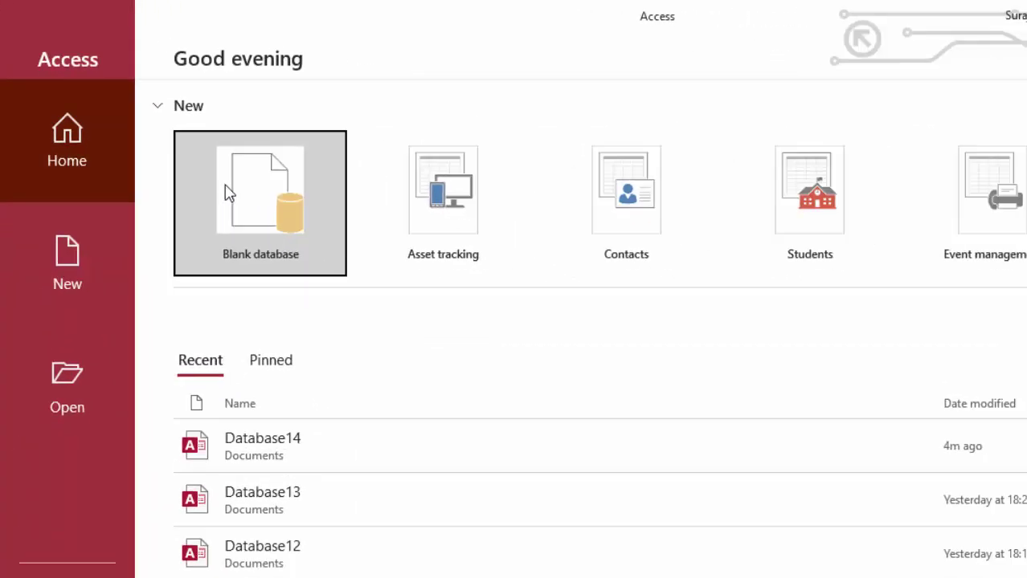
left_click(228, 193)
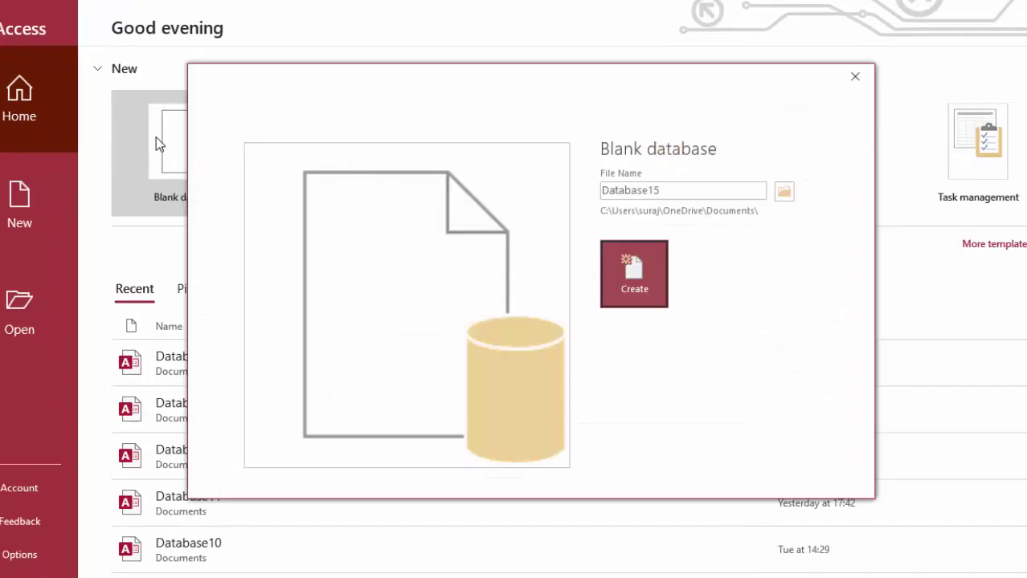
left_click(702, 269)
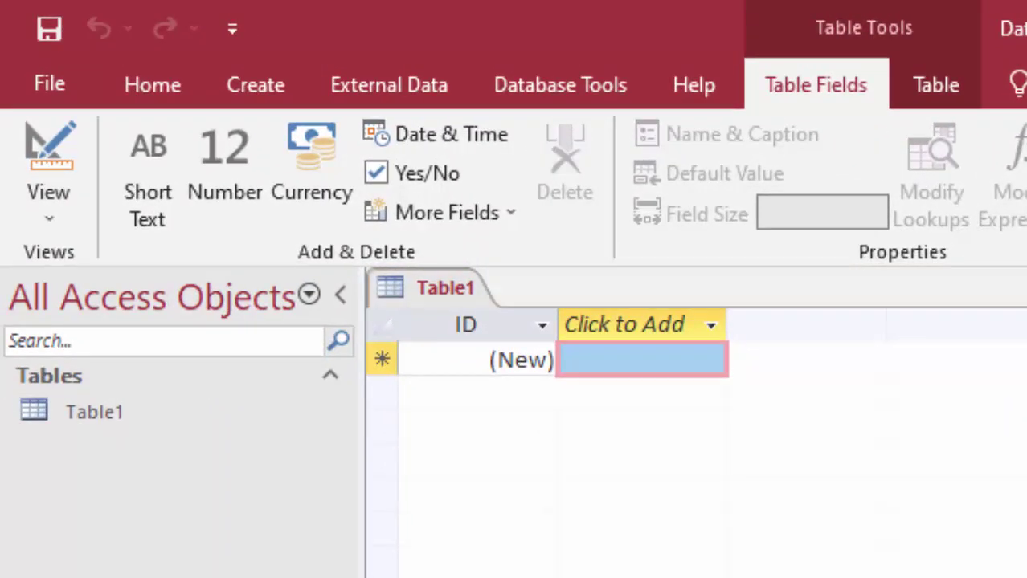
Step: Switch Table1 to Design view and save it under the name Duplicate
left_click(30, 148)
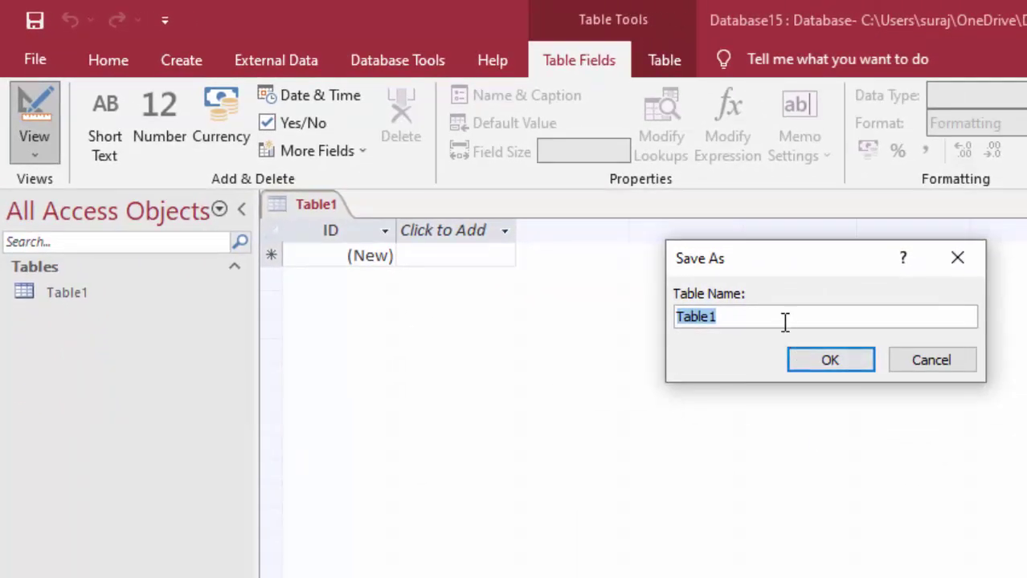
key("BackSpace")
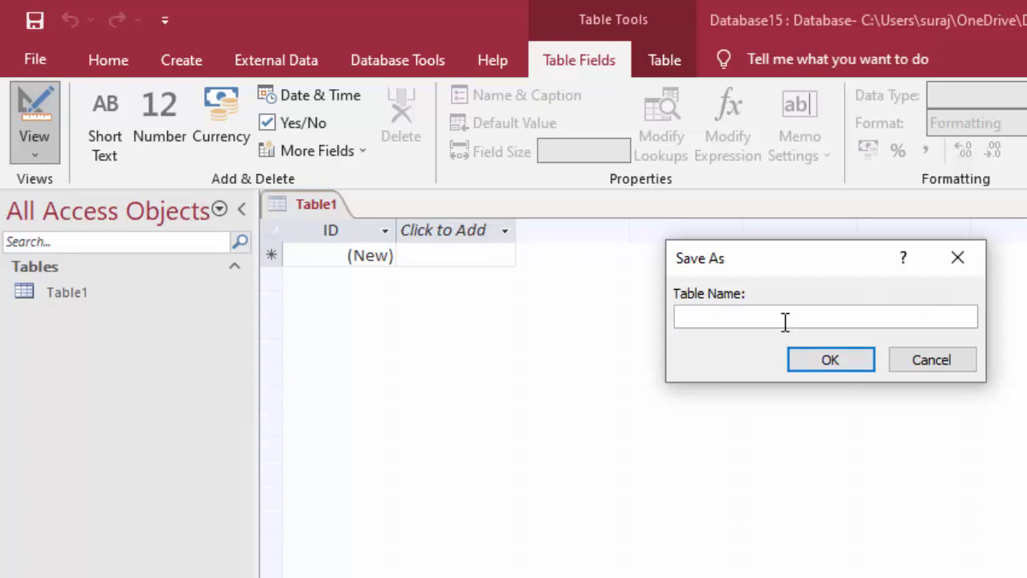
type("D")
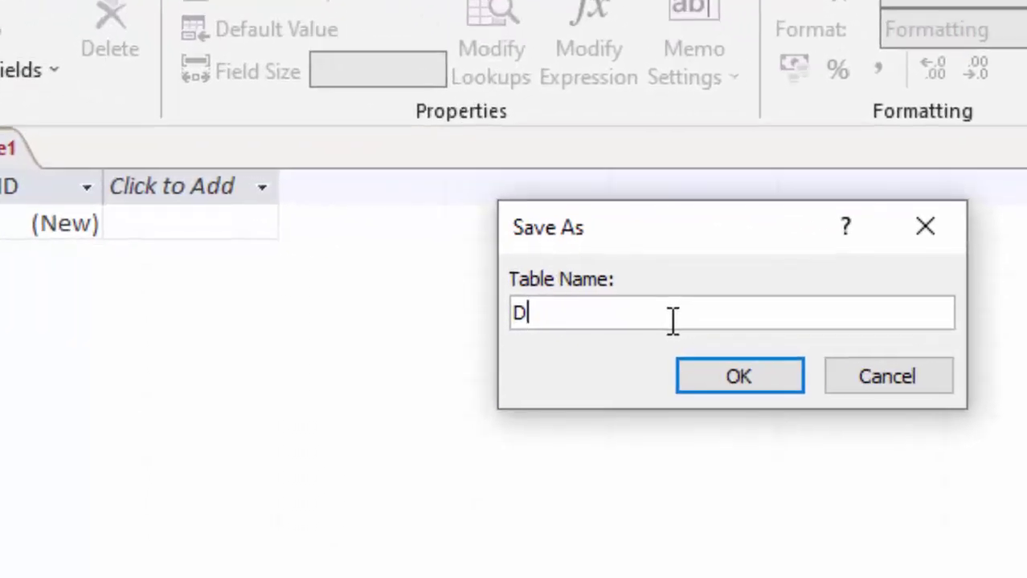
type("uplicate")
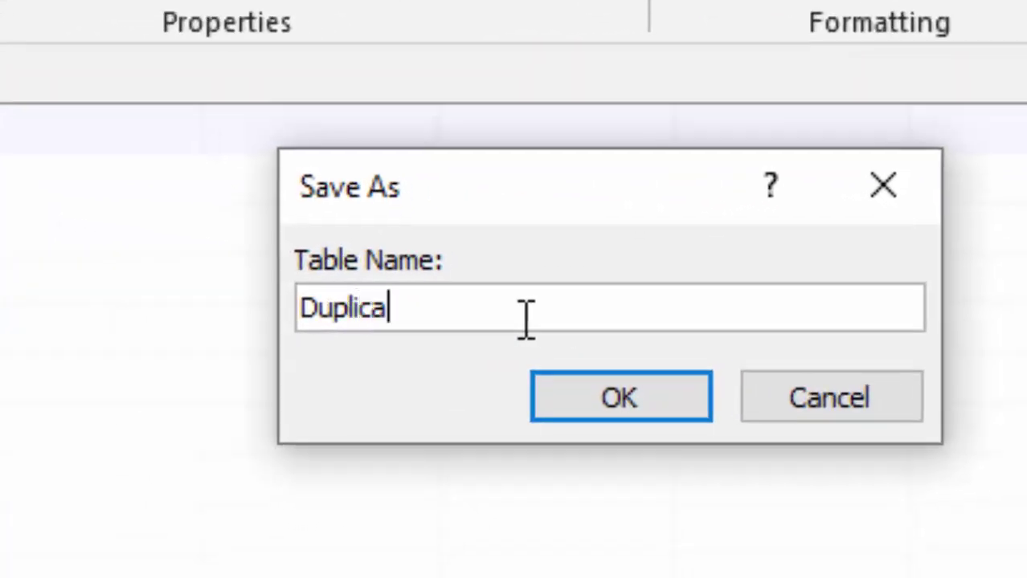
key("Return")
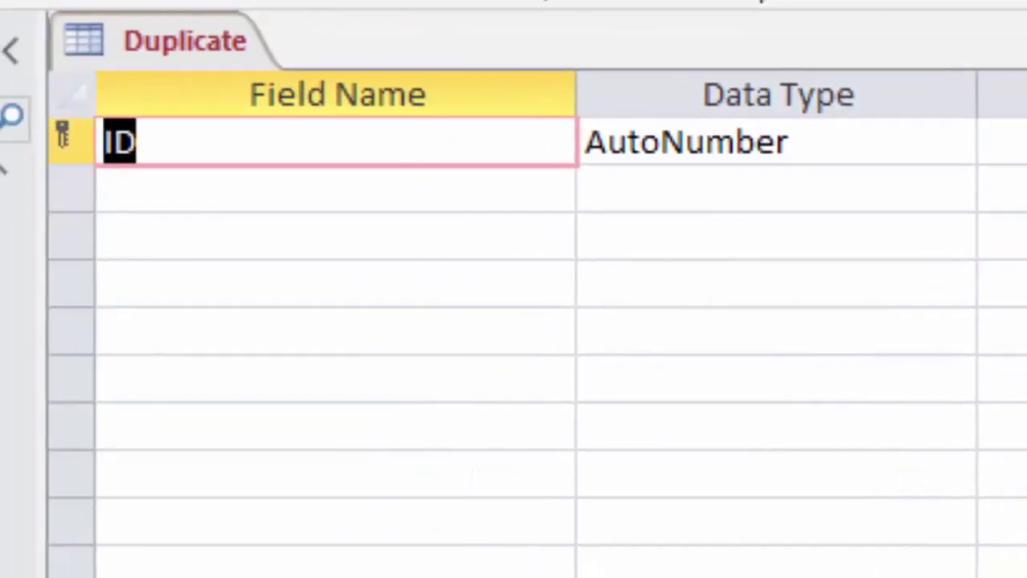
Step: Add a Short Text field named 'Name of Student' below ID
left_click(310, 179)
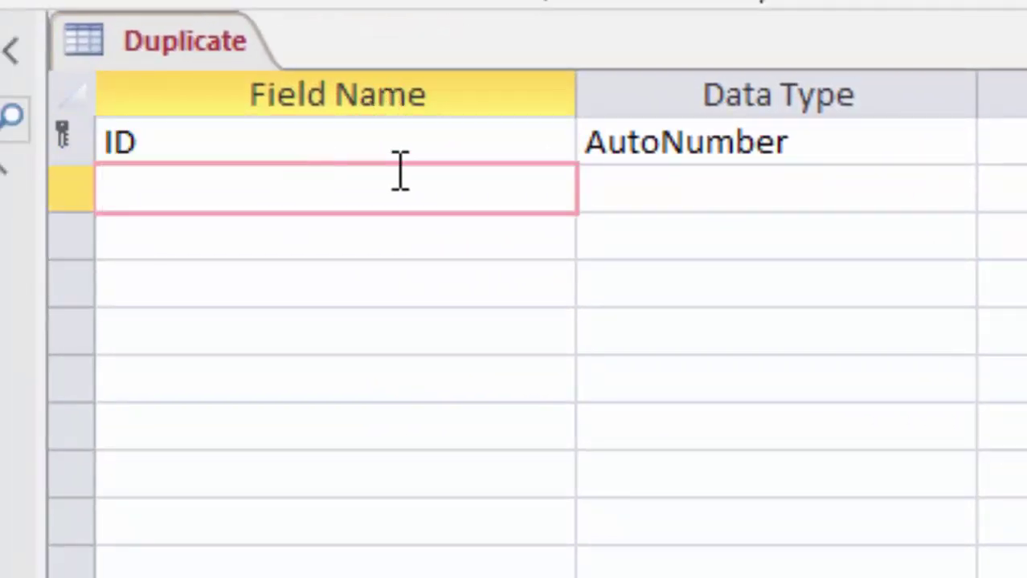
type("Na")
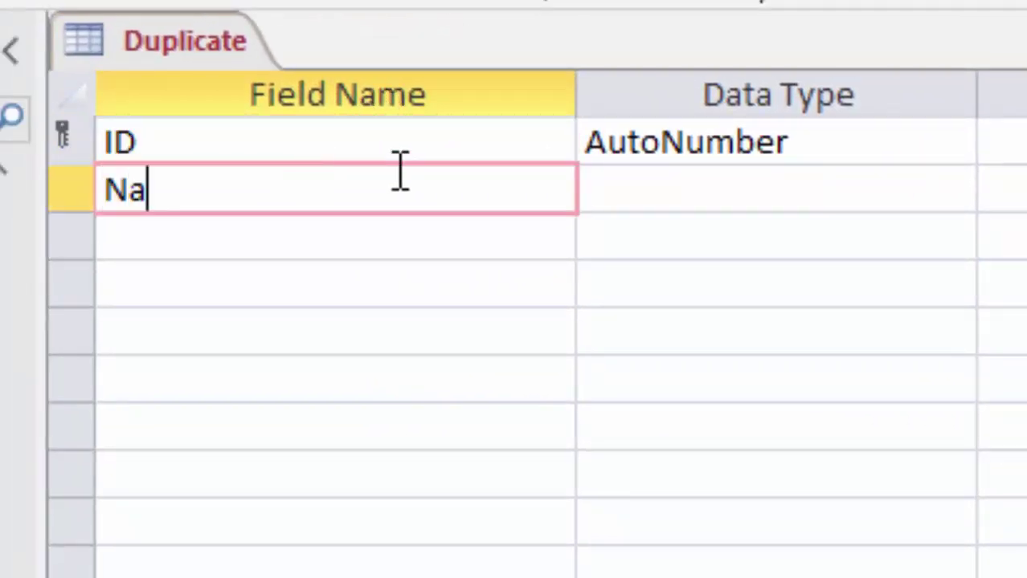
type("me of ")
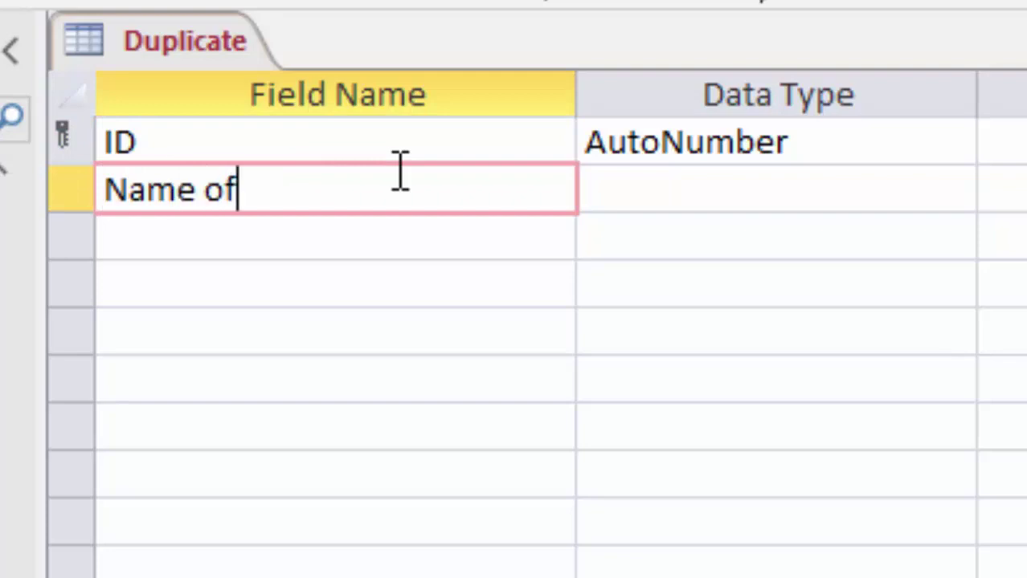
type("S")
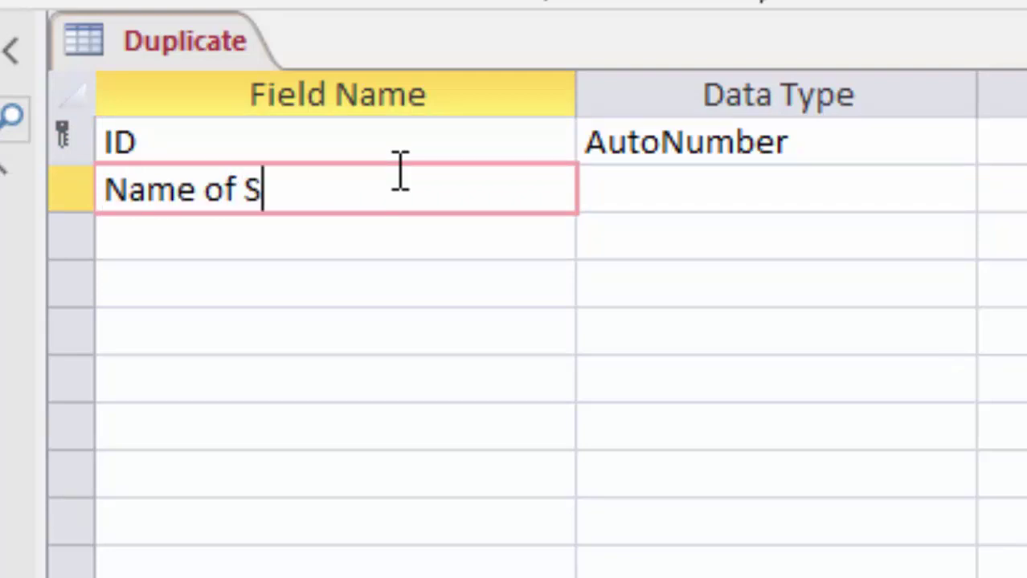
type("tudent")
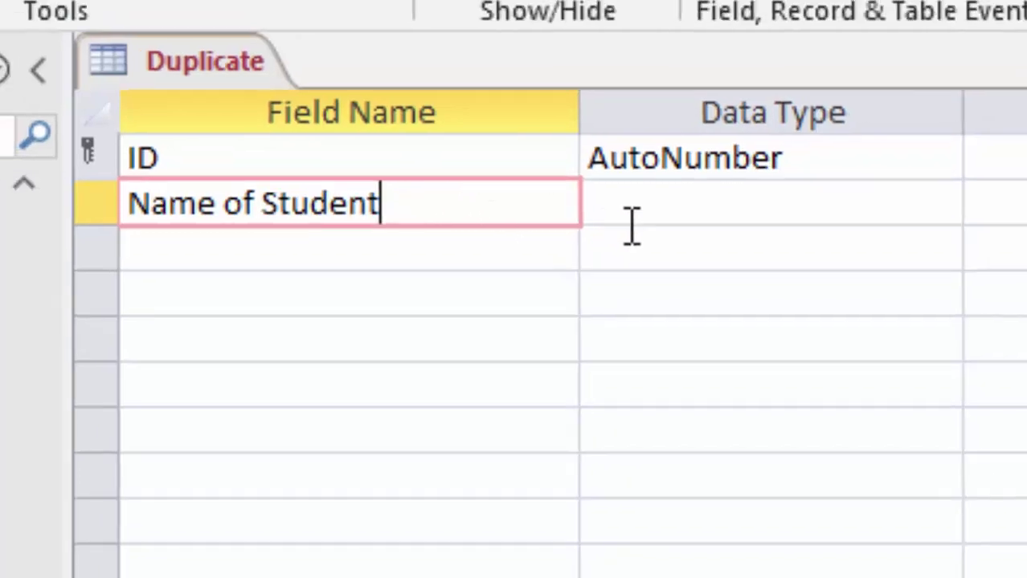
left_click(643, 193)
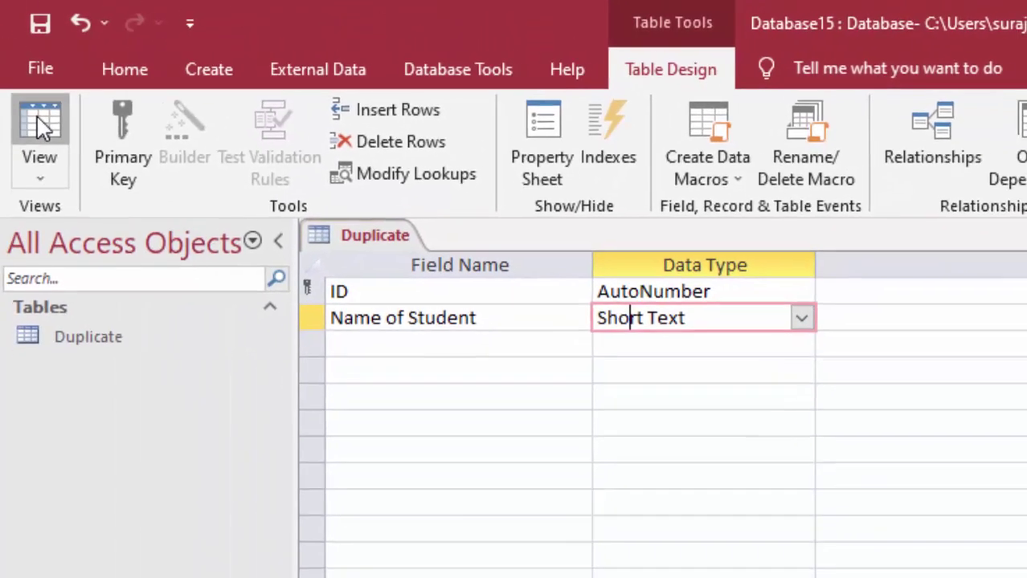
Step: Return to Datasheet view, saving the table, and widen the Name of Student column
left_click(41, 133)
left_click(755, 516)
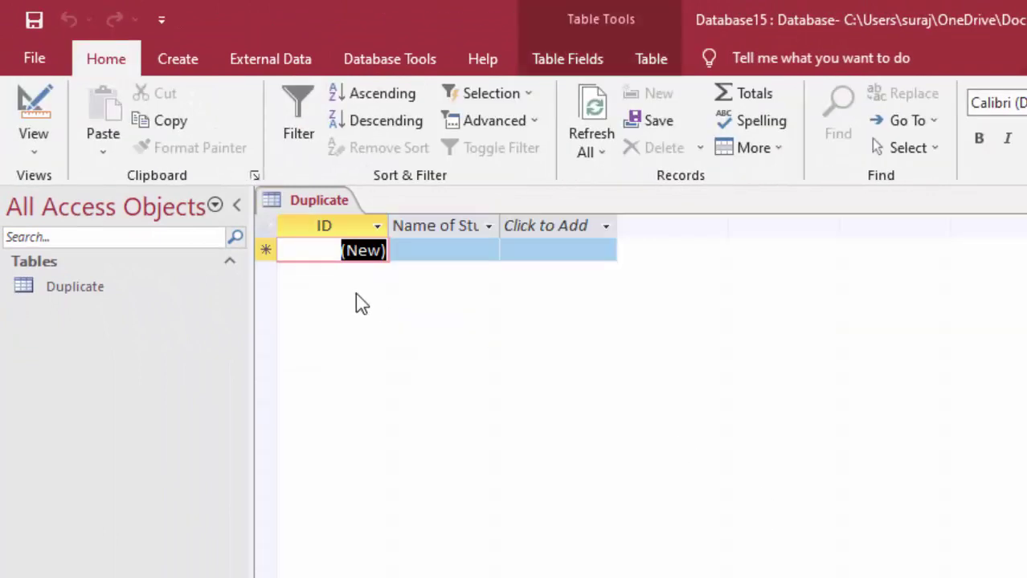
left_click_drag(498, 226, 541, 301)
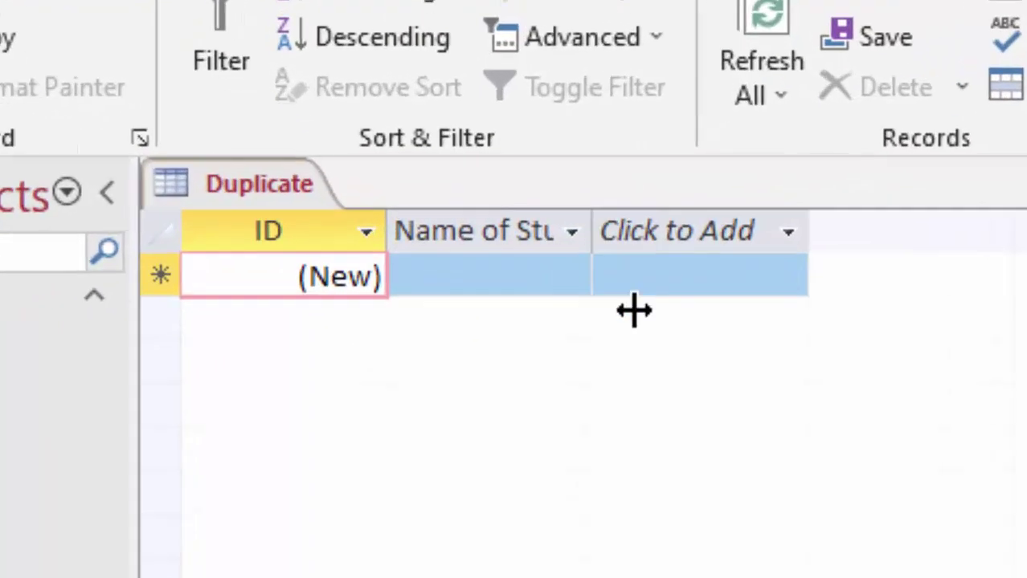
left_click_drag(695, 381, 693, 379)
Step: Enter the student names Ram and Shyam as the first two records
left_click(577, 281)
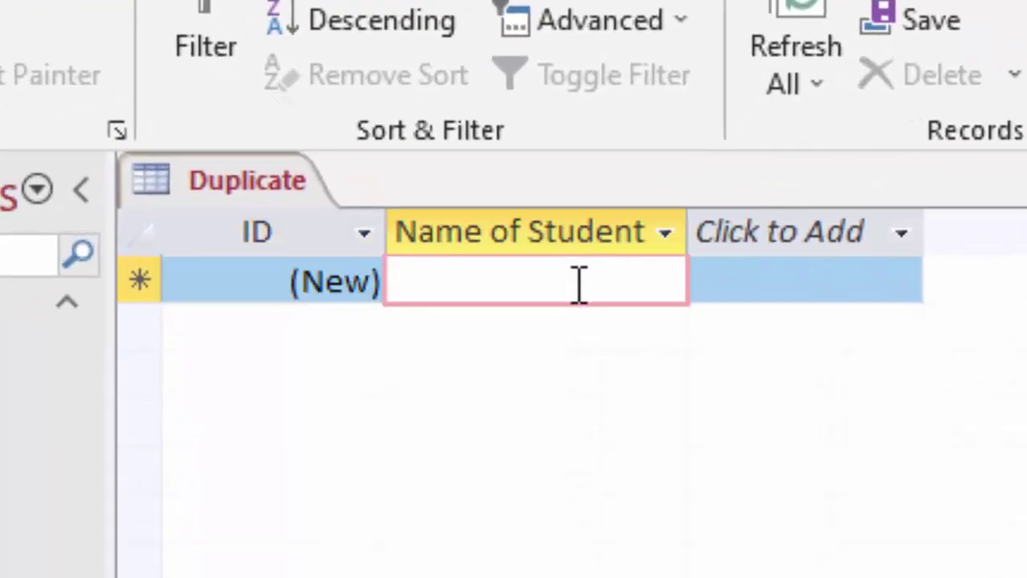
type("Ram")
key("Return")
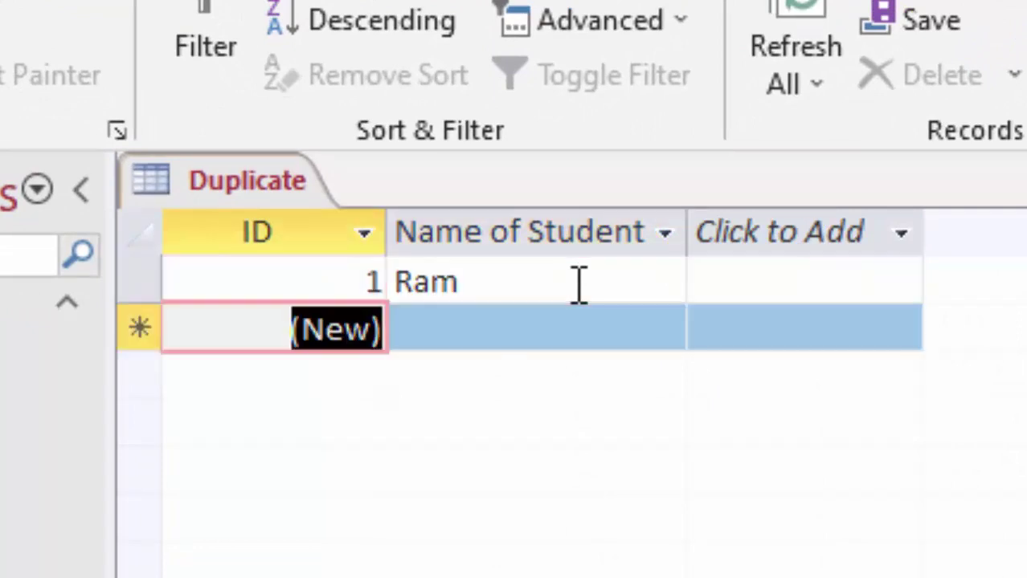
key("Return")
type("Shy")
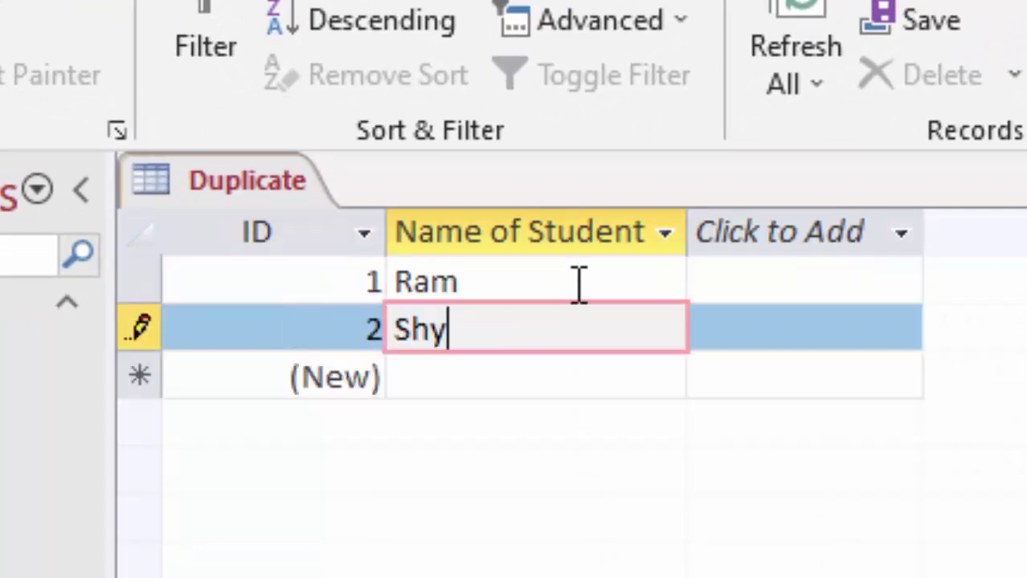
type("am")
key("Return")
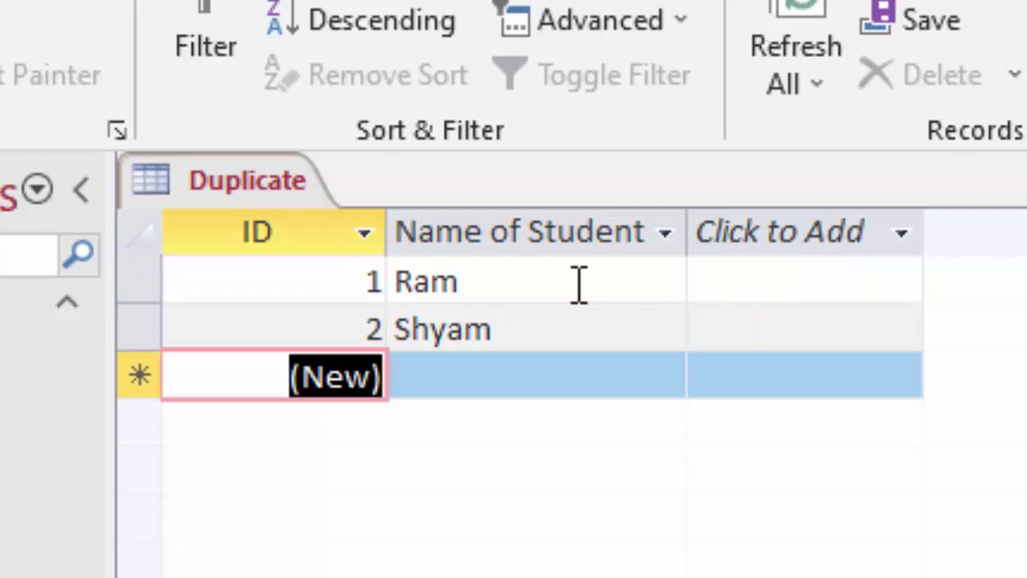
key("Return")
Step: Enter Sachin, Manoj and Shivam as the next student records
type("Sac")
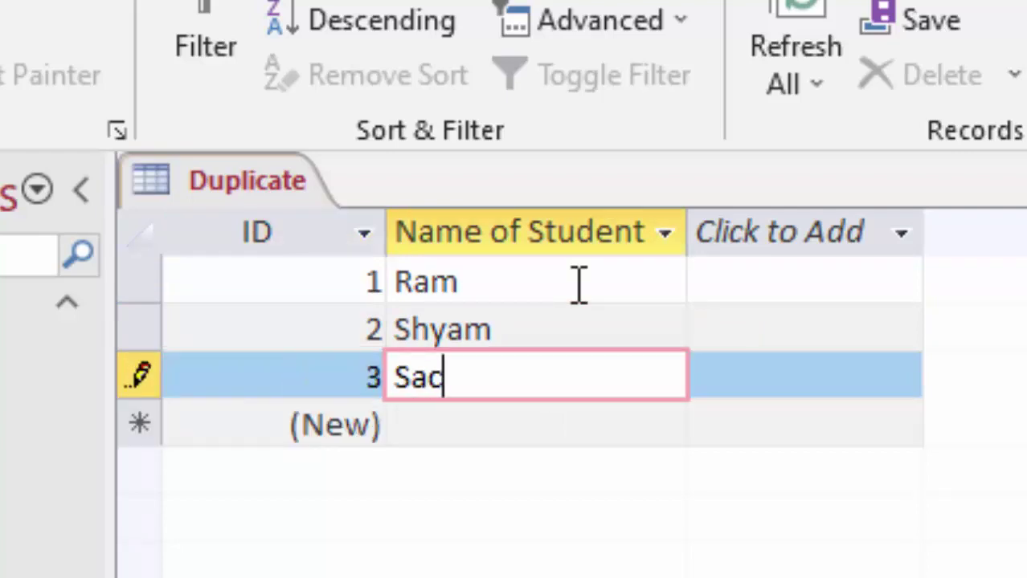
type("hin")
key("Return")
key("Return")
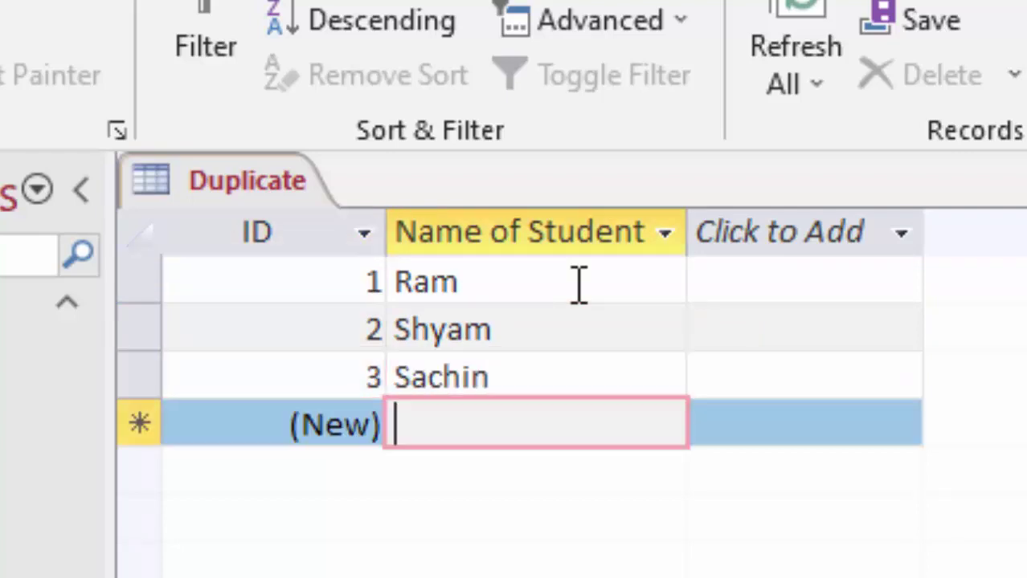
type("Manoj")
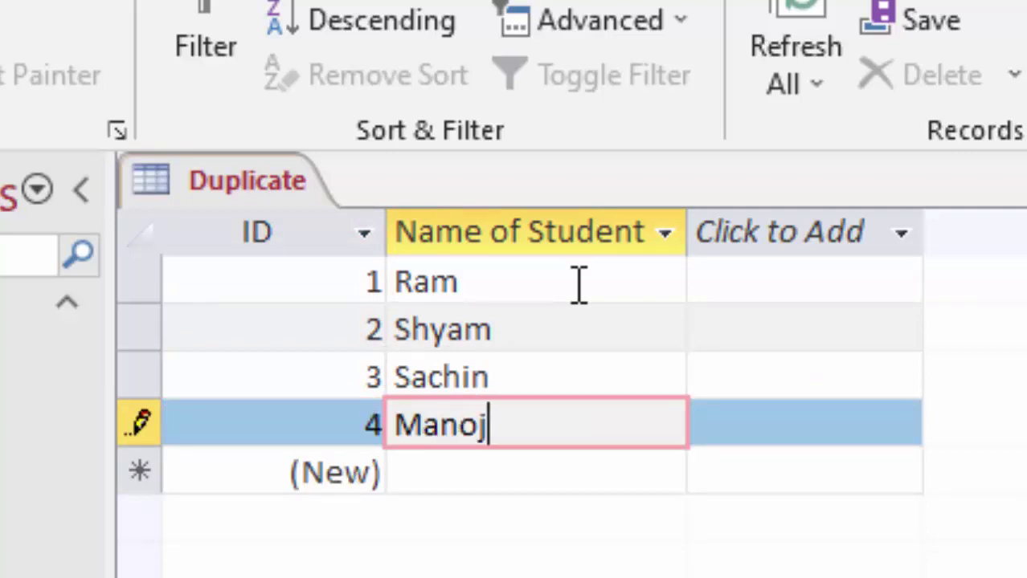
key("Return")
key("Return")
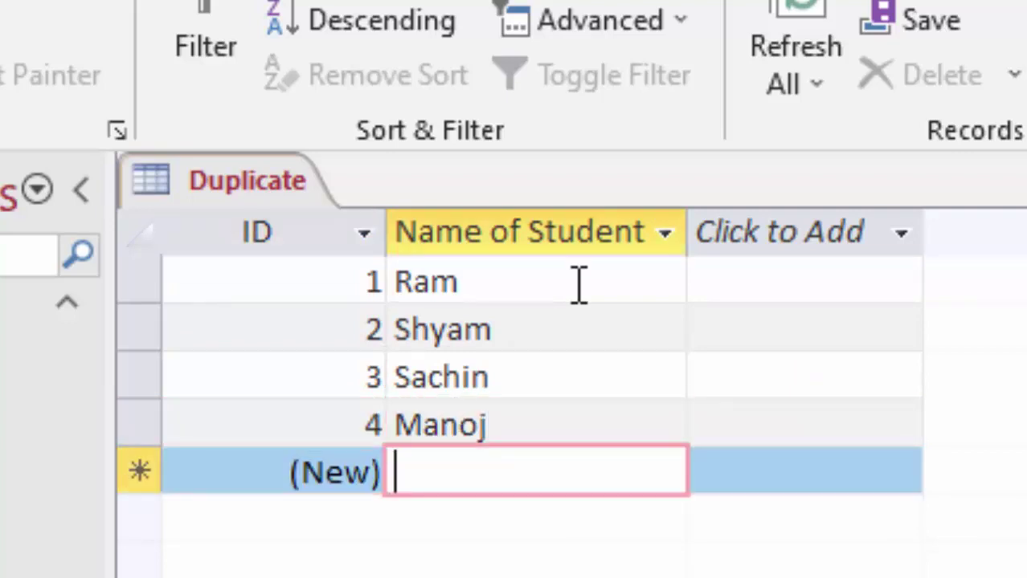
type("S")
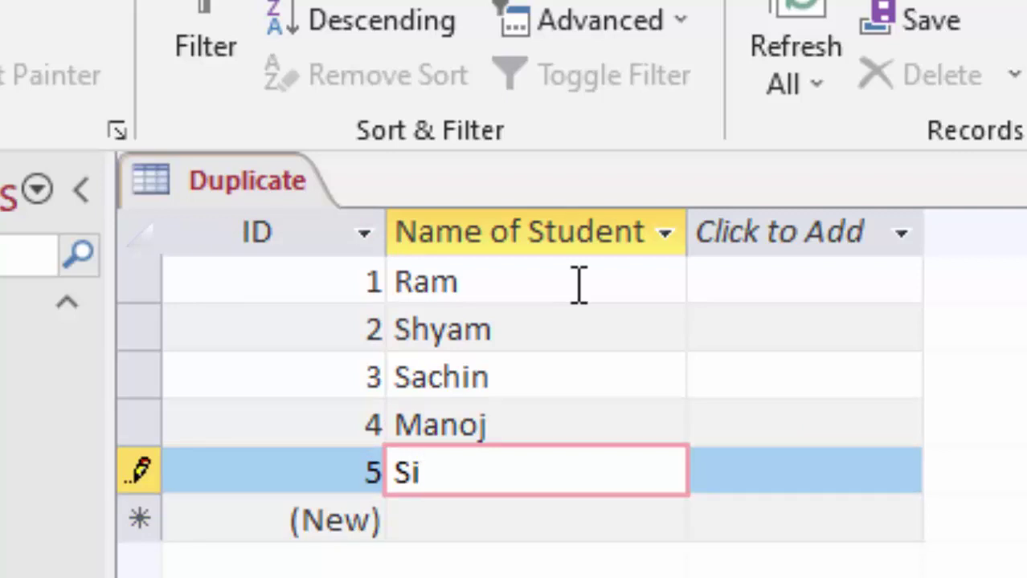
type("hiv")
type("am")
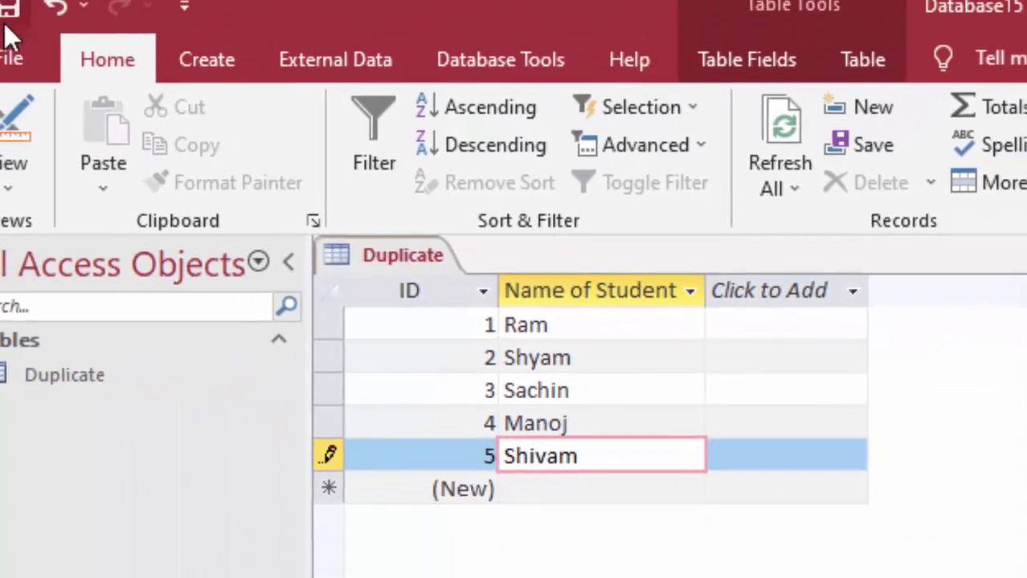
Step: Save the Shivam record and close the Duplicate table
left_click(45, 30)
right_click(400, 258)
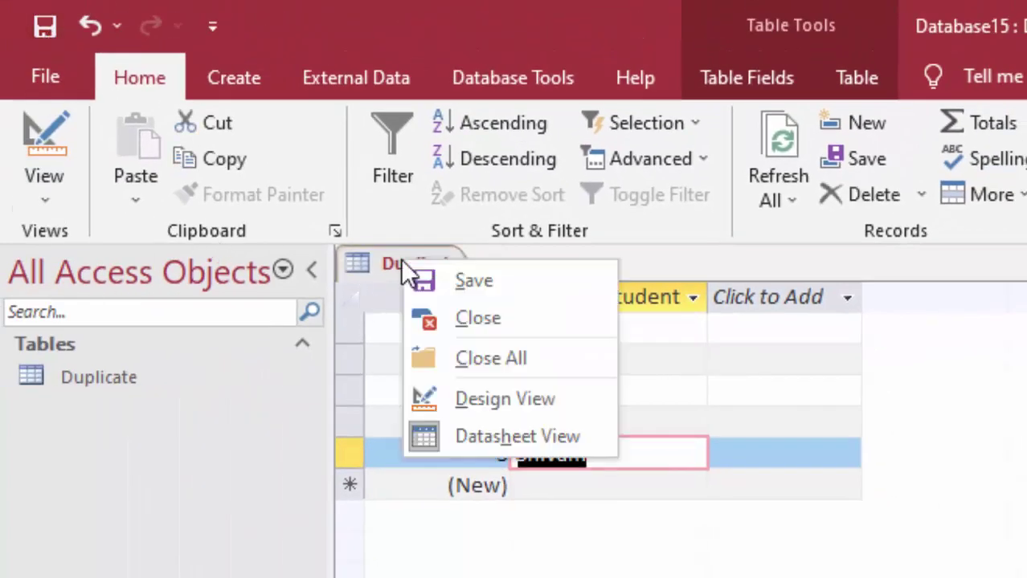
left_click(451, 321)
Step: Create a blank form and add the Duplicate table's Name of Student and ID fields
left_click(235, 78)
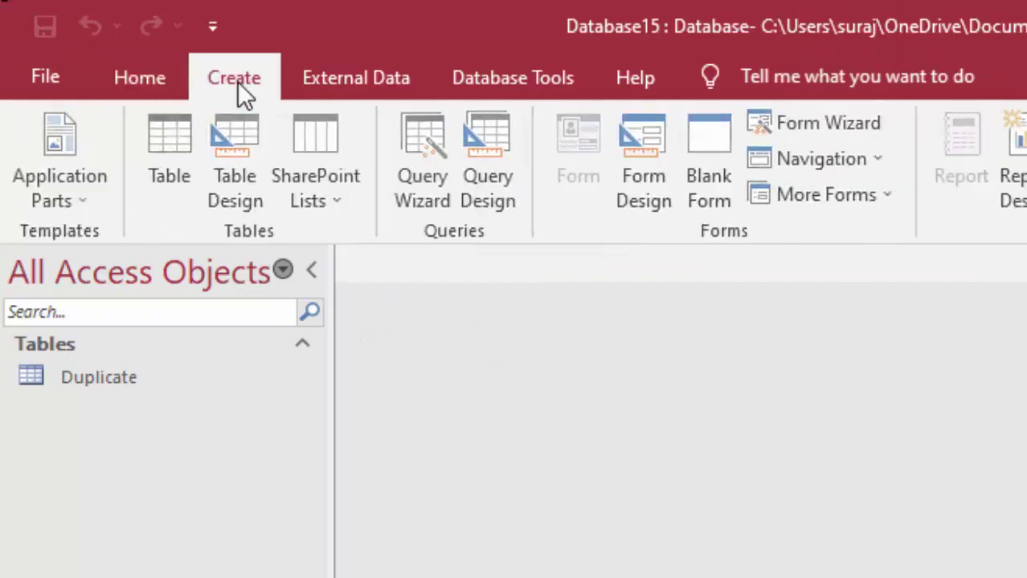
left_click(471, 91)
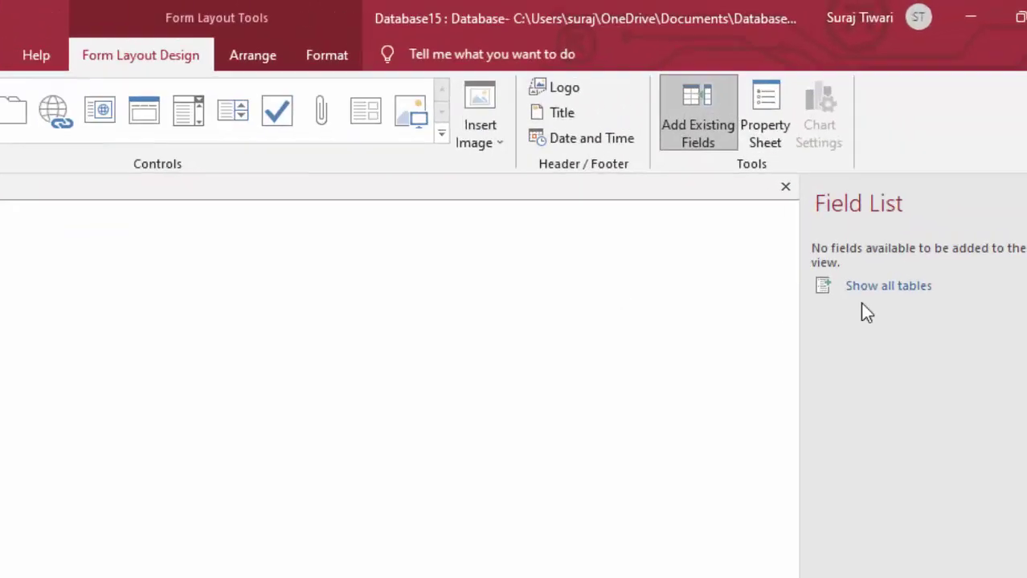
left_click(770, 401)
double_click(768, 427)
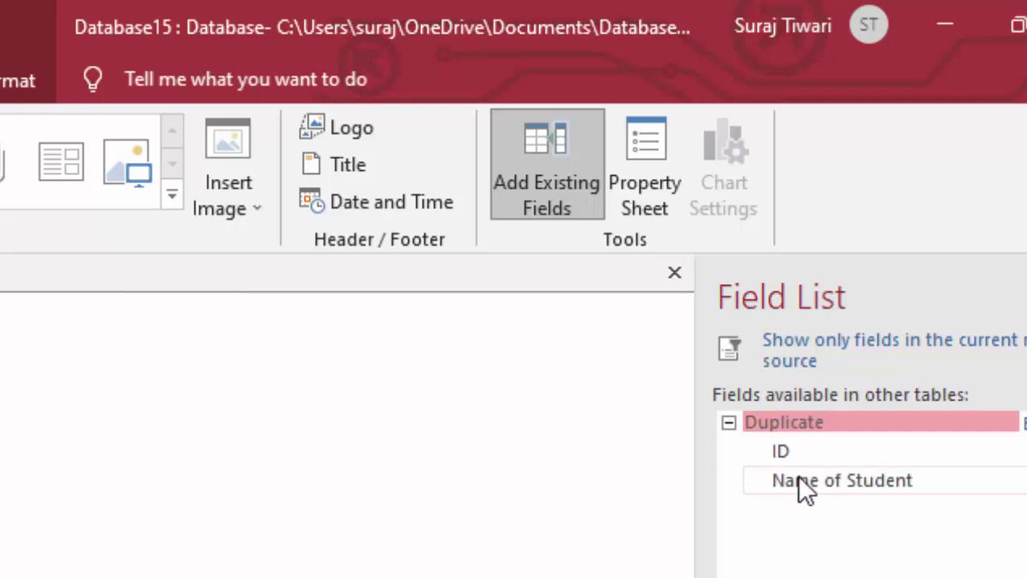
double_click(797, 478)
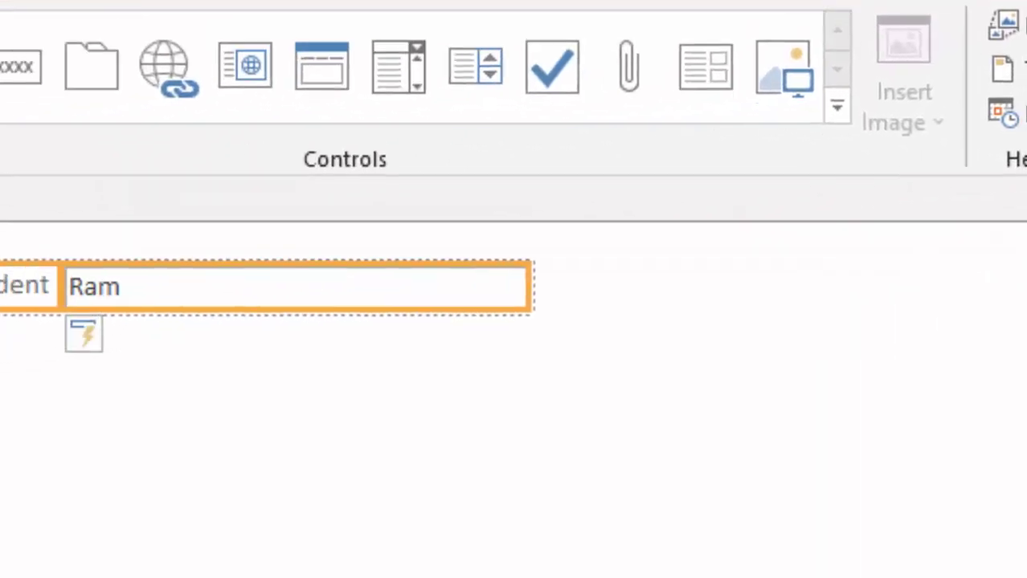
double_click(909, 447)
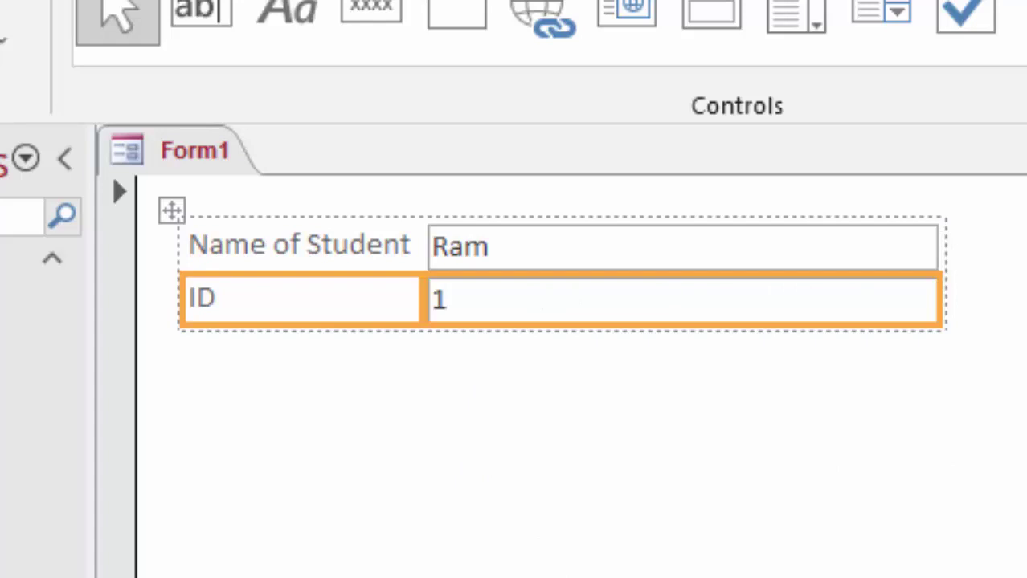
Step: Open the Property Sheet for the whole form and go to its Pop Up setting
key("F4")
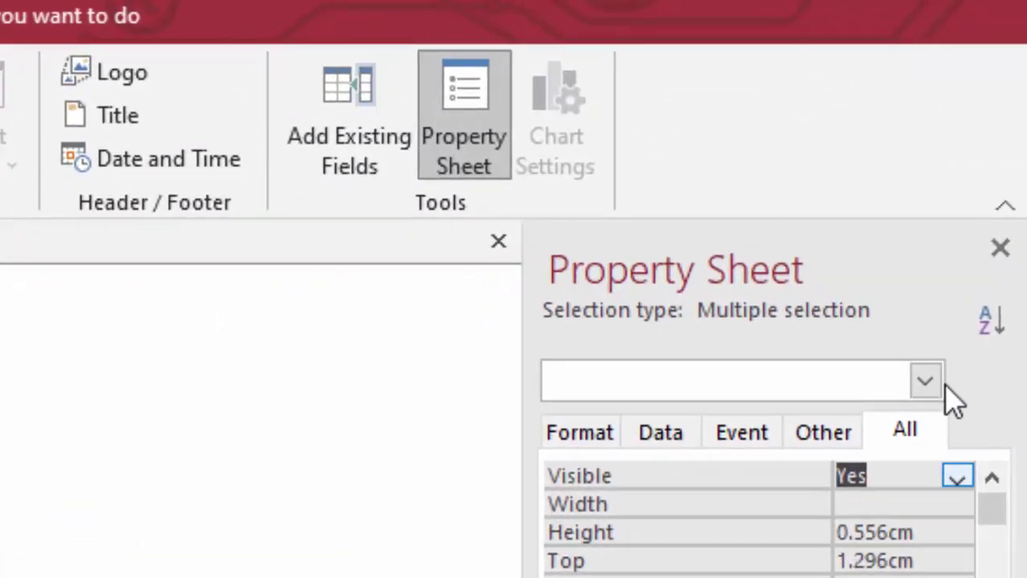
left_click(995, 192)
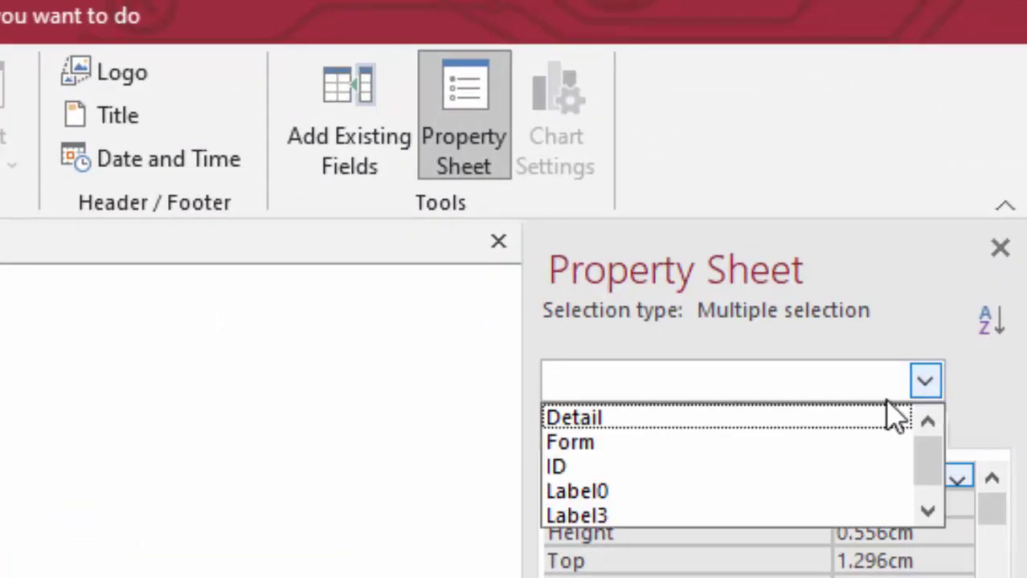
left_click(623, 443)
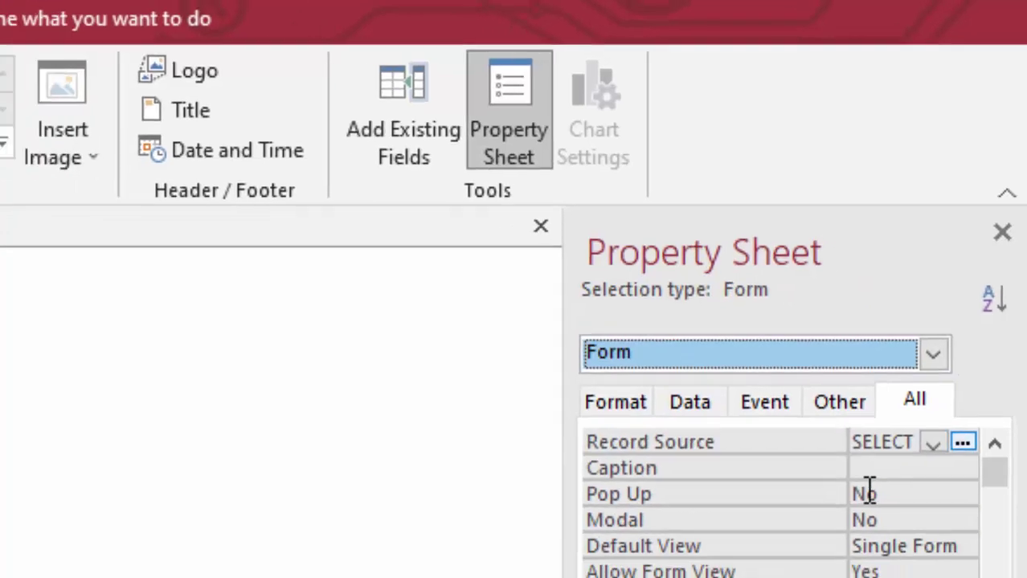
left_click(870, 491)
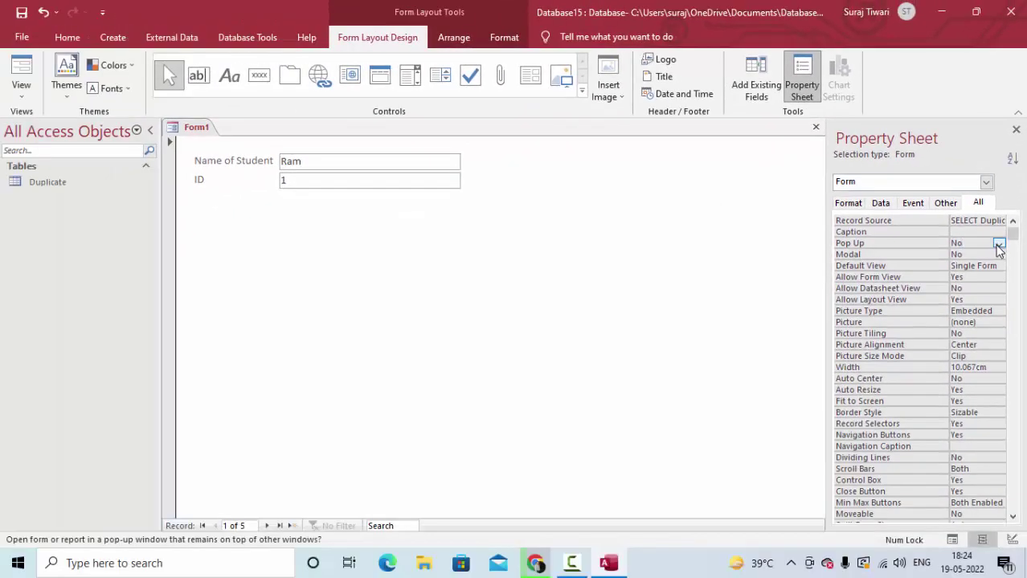
Step: Set Pop Up to Yes and preview the form as a pop-up window in Form view
left_click(998, 243)
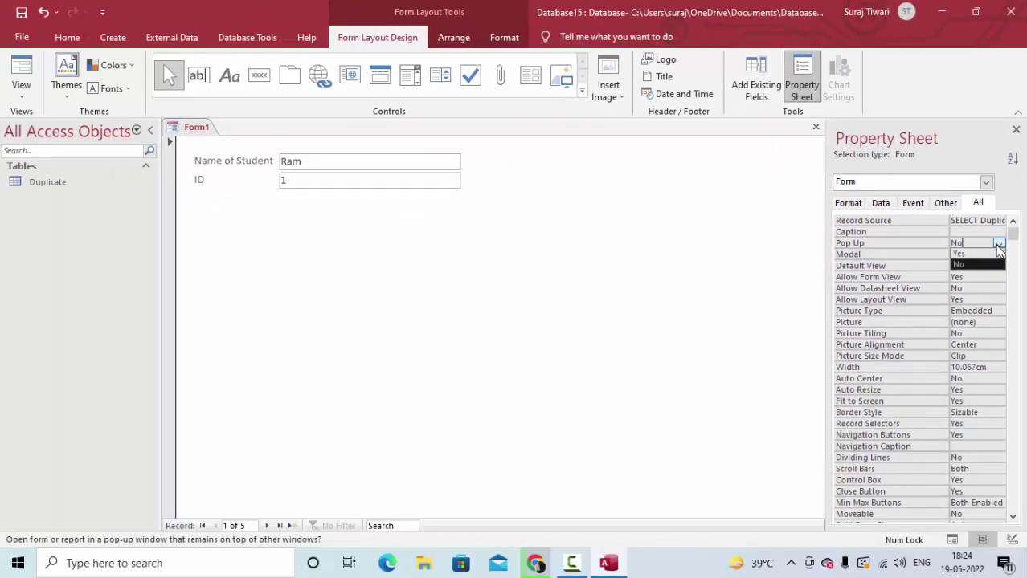
left_click(968, 253)
left_click(30, 64)
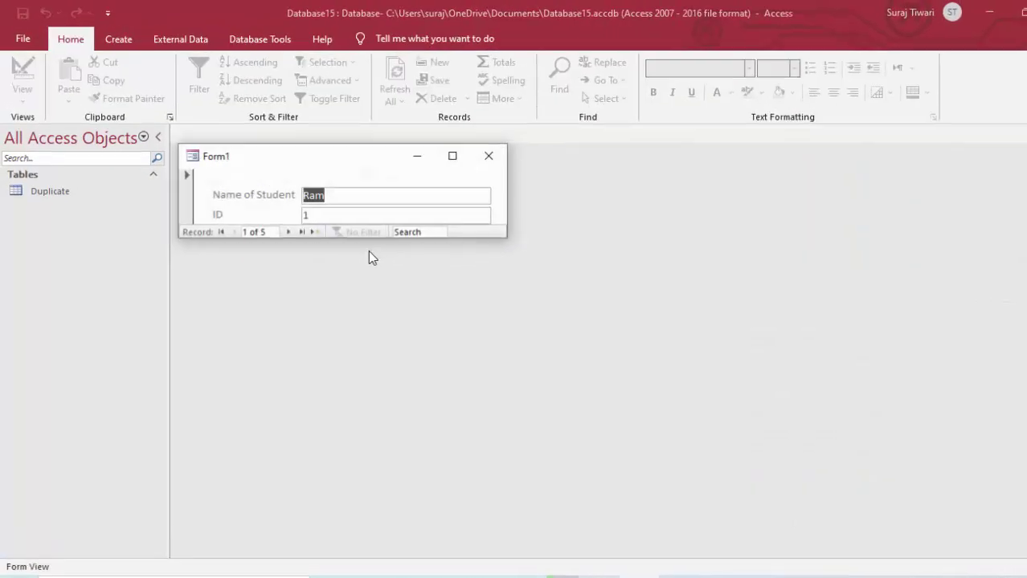
mouse_move(989, 317)
left_mouse_down()
mouse_move(562, 328)
mouse_move(605, 326)
left_mouse_up()
left_click(781, 320)
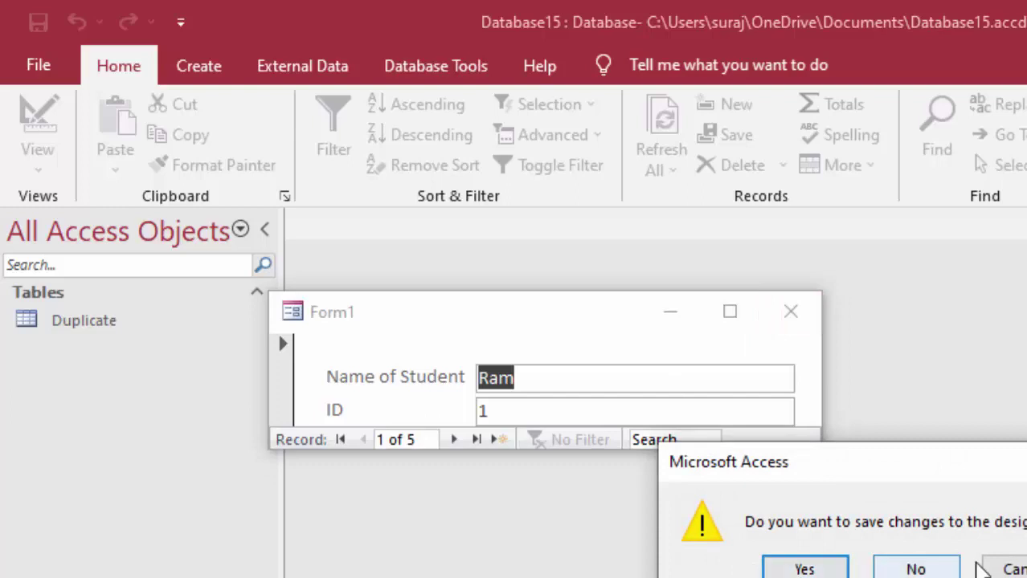
left_click(1014, 569)
left_click(729, 312)
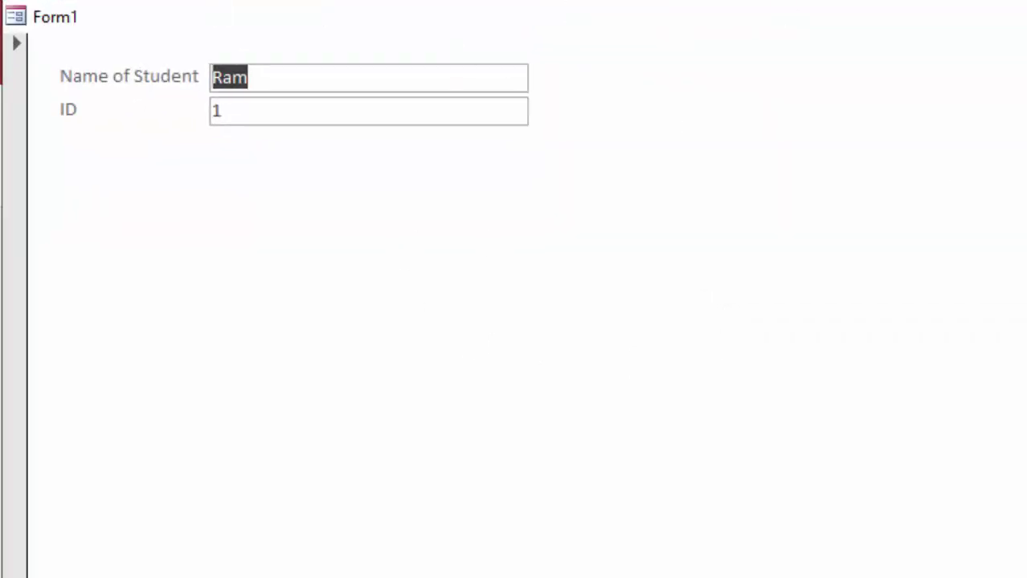
Step: Close the form, saving it as Form1, and select it in the Navigation Pane
key("ctrl+w")
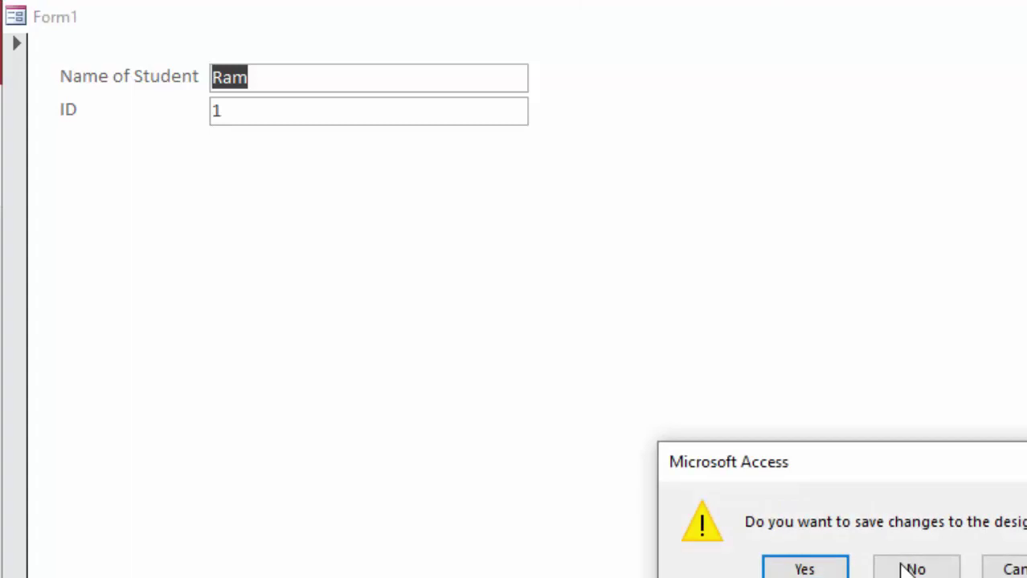
left_click(784, 567)
left_click(913, 395)
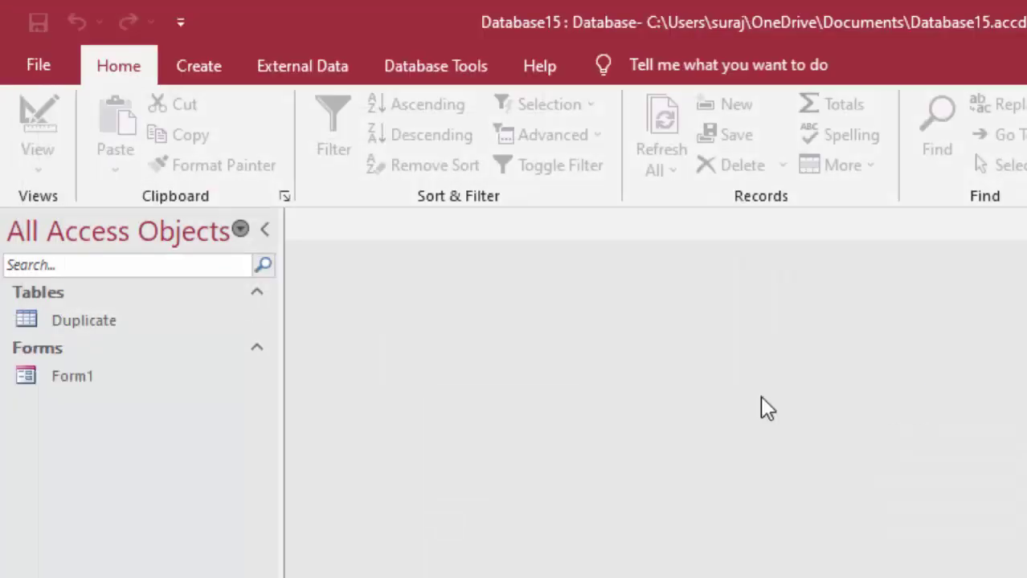
left_click(127, 375)
Step: Open Form1 in Design view and drag out the Detail section below the fields
right_click(128, 375)
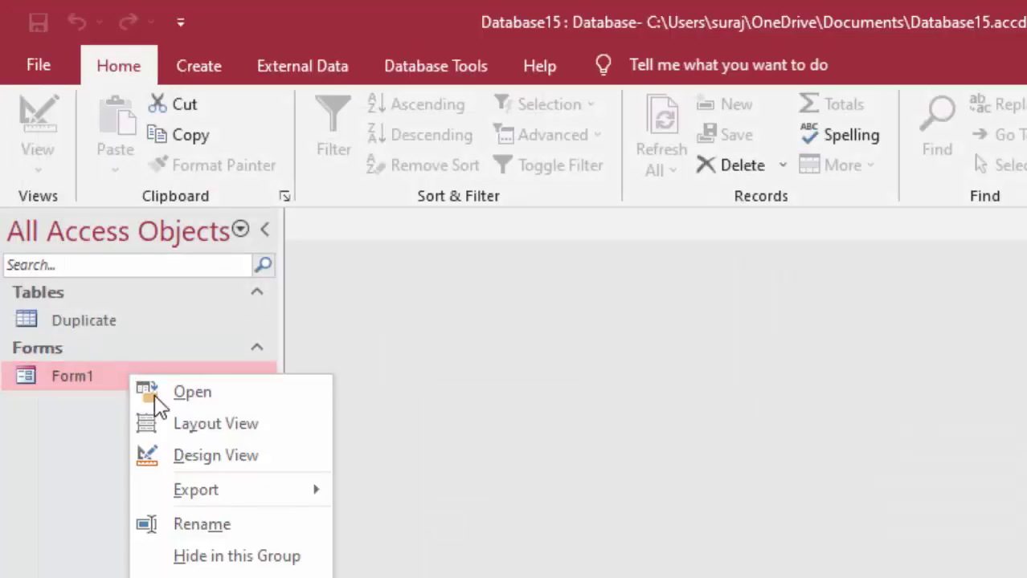
left_click(188, 450)
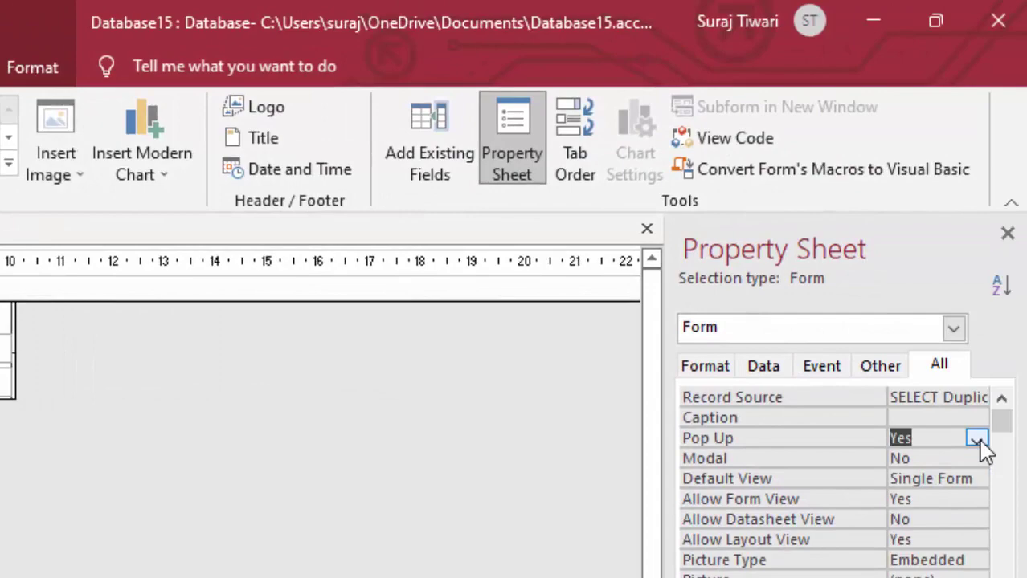
left_click(976, 439)
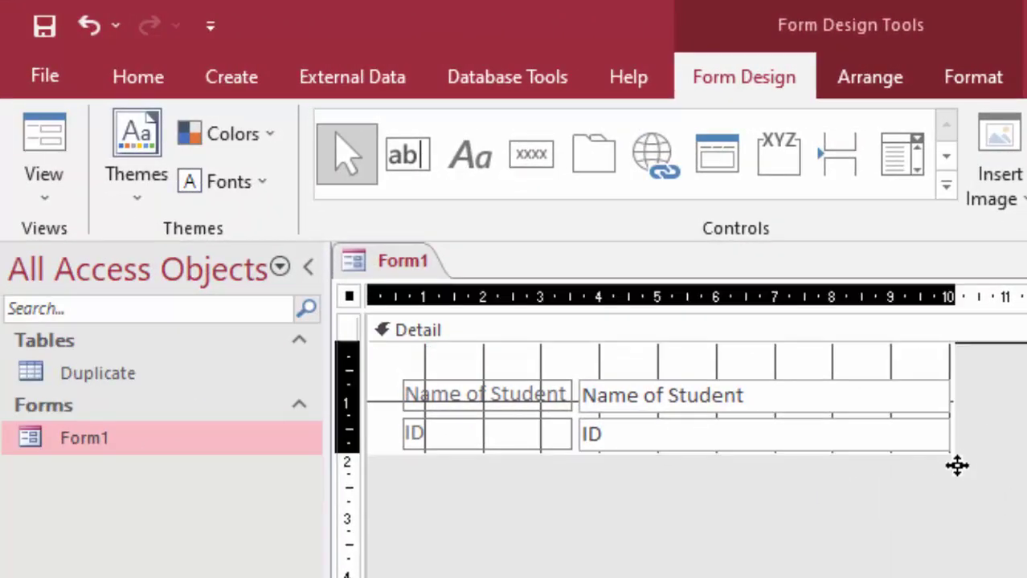
left_click_drag(957, 466, 1020, 575)
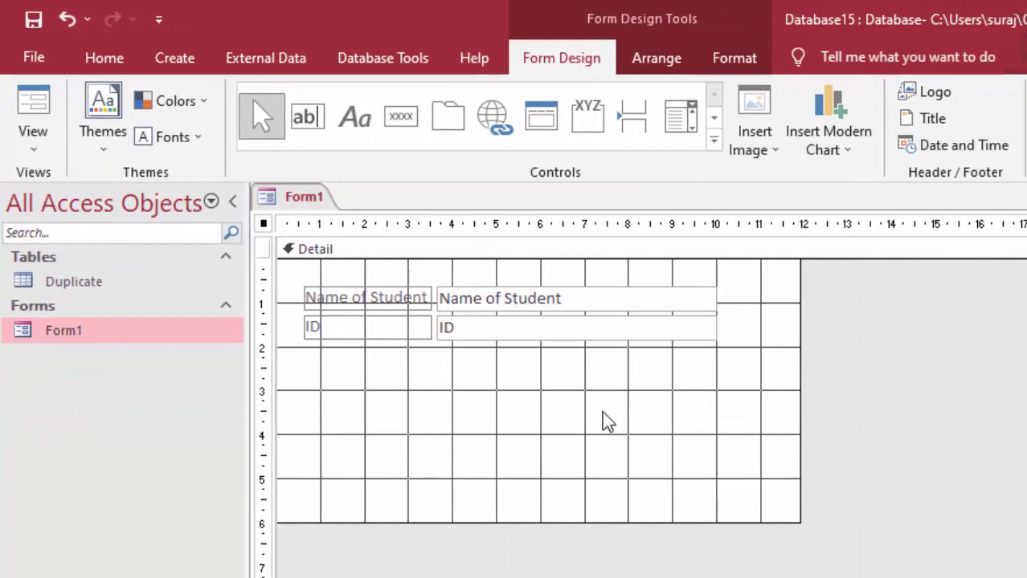
Step: Draw a command button below the fields running the Duplicate Record action, labelled 'Duplicate Record'
left_click(410, 127)
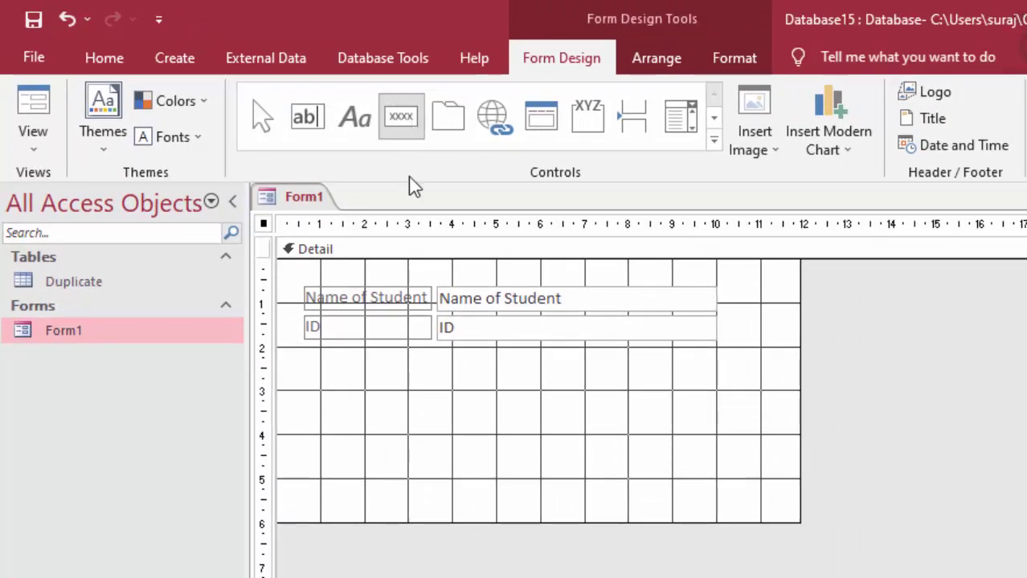
mouse_move(365, 365)
left_mouse_down()
mouse_move(560, 444)
mouse_move(589, 446)
left_mouse_up()
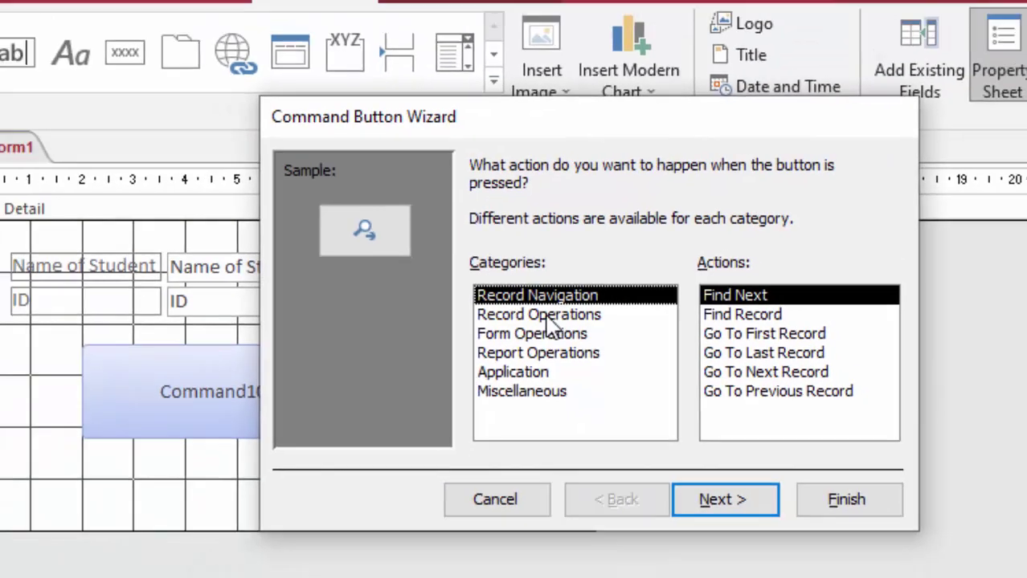
left_click(575, 318)
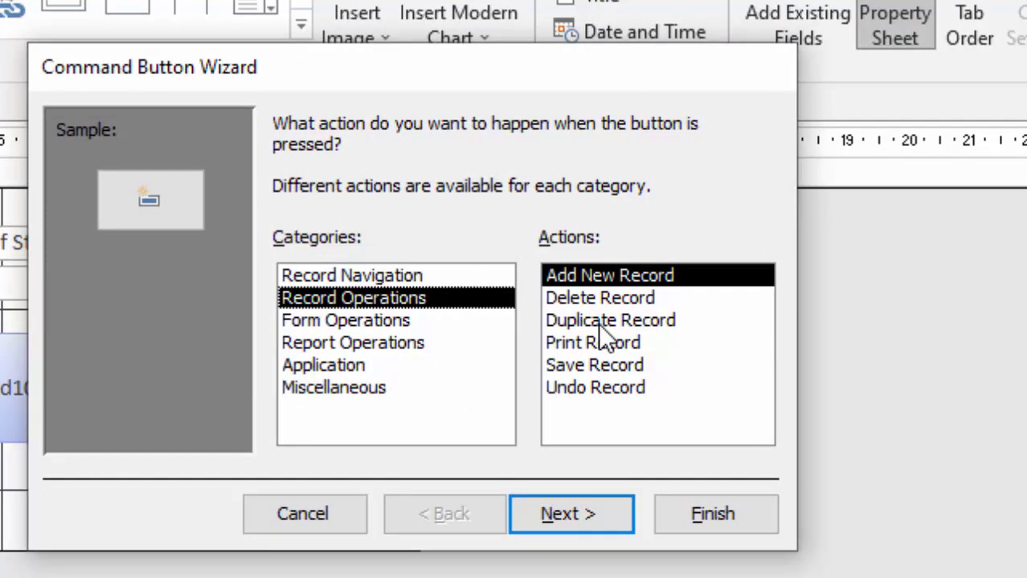
left_click(597, 323)
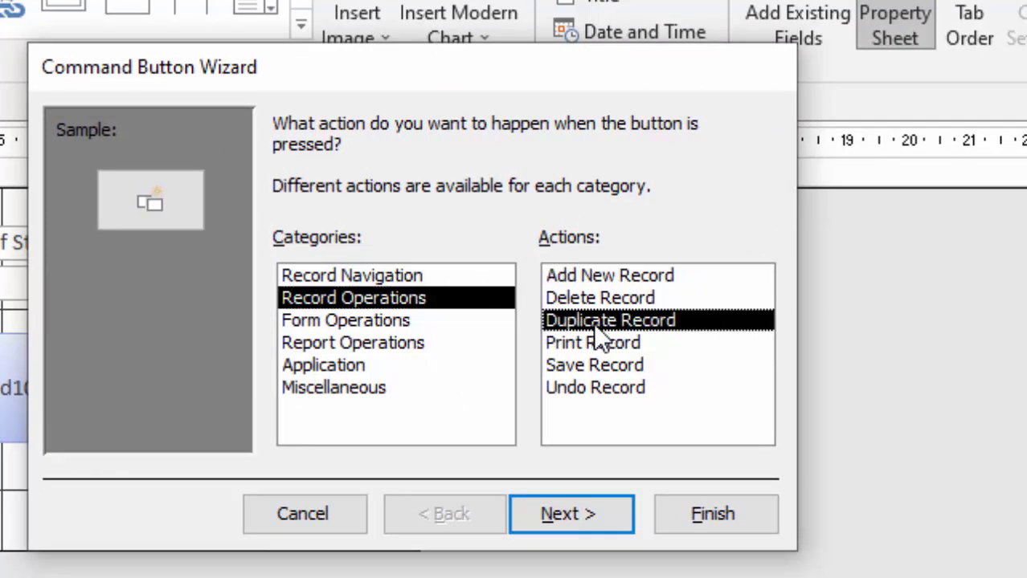
left_click(561, 509)
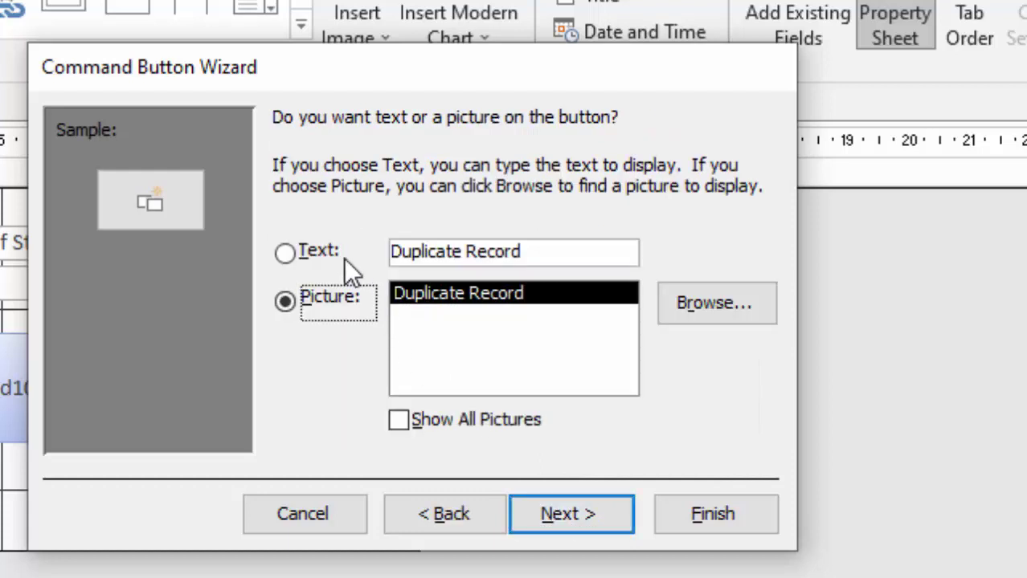
left_click(290, 257)
left_click(552, 500)
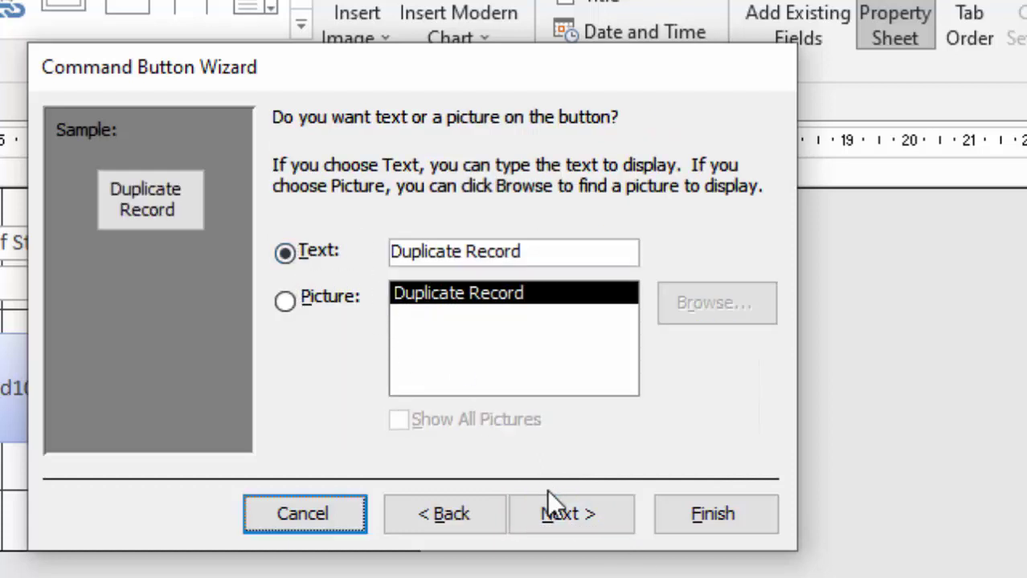
left_click(553, 511)
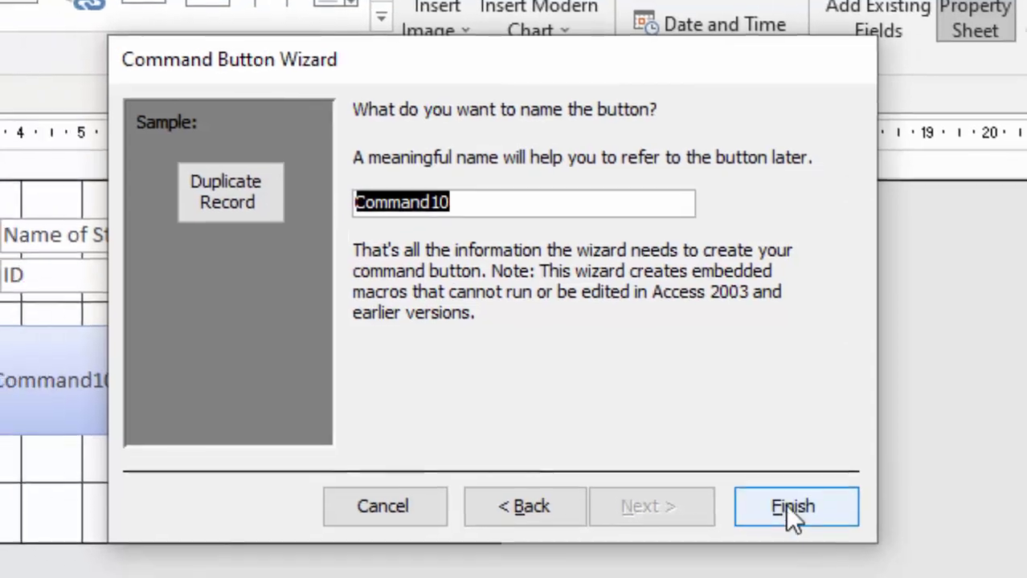
left_click(790, 508)
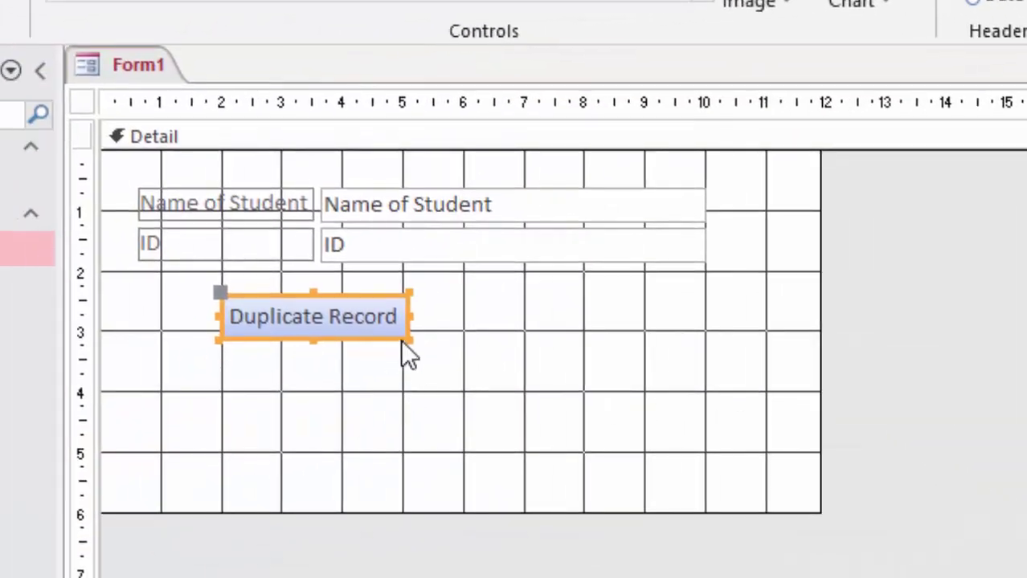
Step: Enlarge the Duplicate Record button and give it a yellow background
left_click_drag(402, 341, 464, 361)
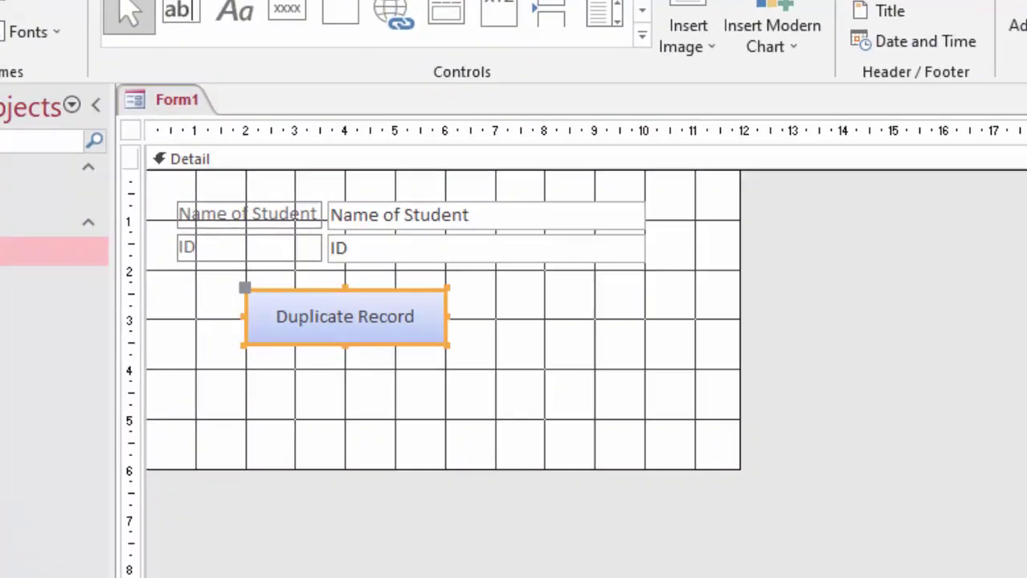
left_click(80, 44)
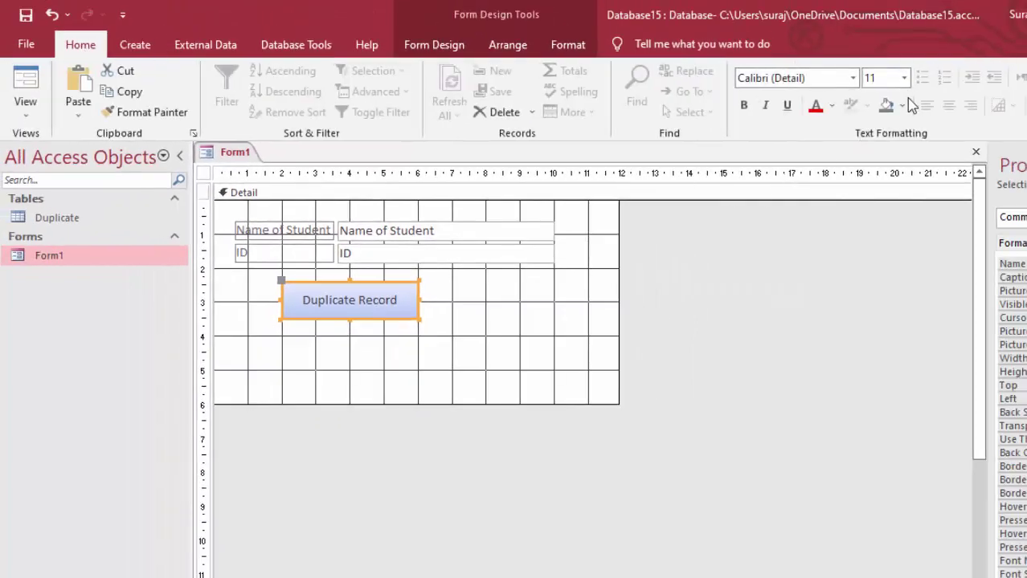
left_click(902, 107)
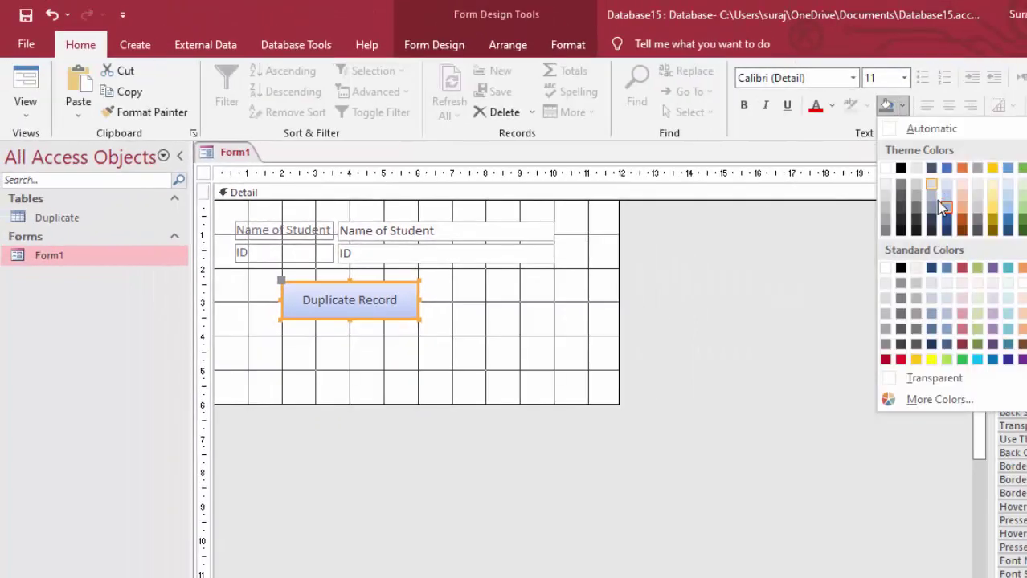
left_click(932, 358)
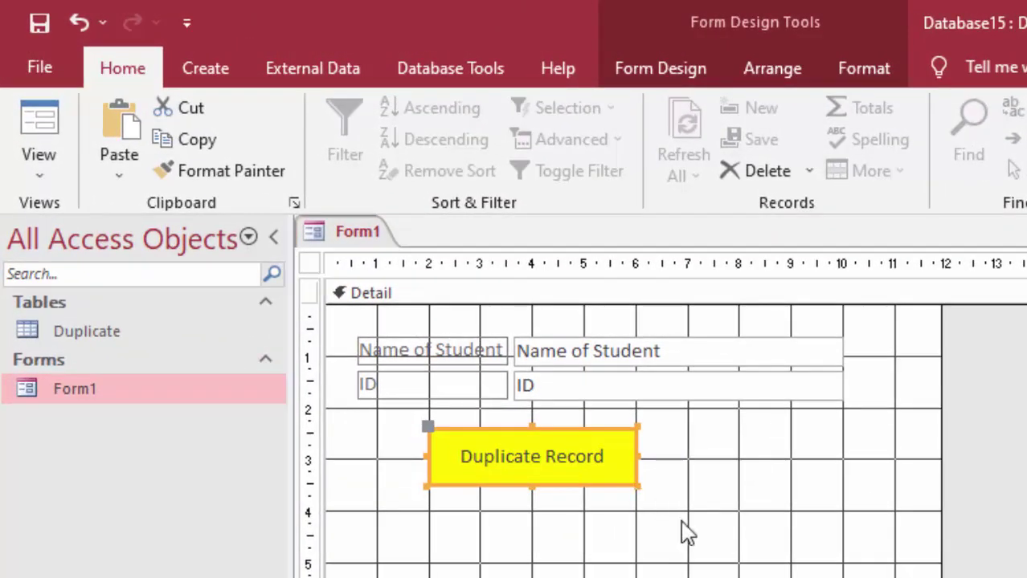
Step: Make the button's caption text red and view the form with its records
left_click_drag(620, 464, 208, 394)
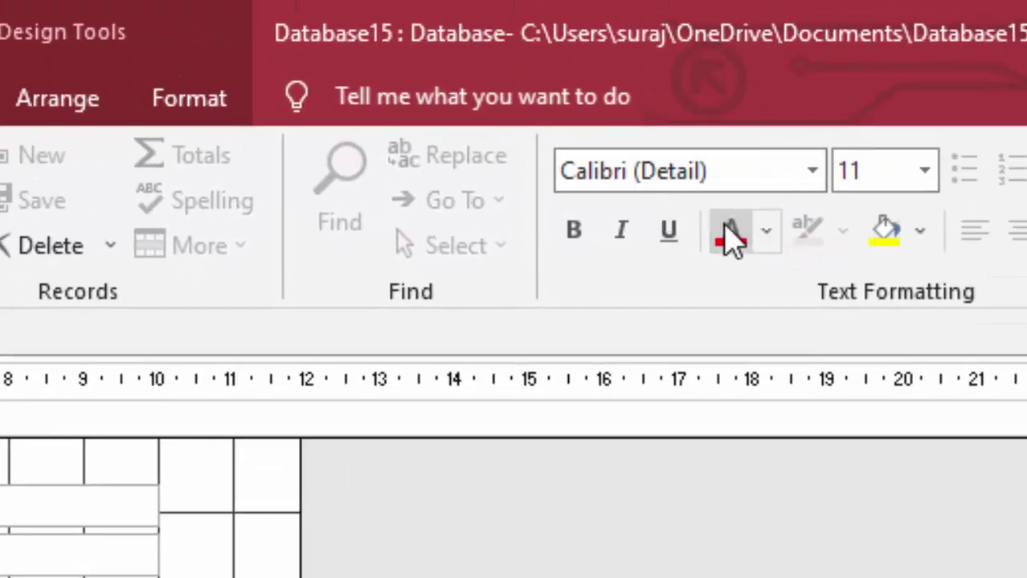
left_click(576, 241)
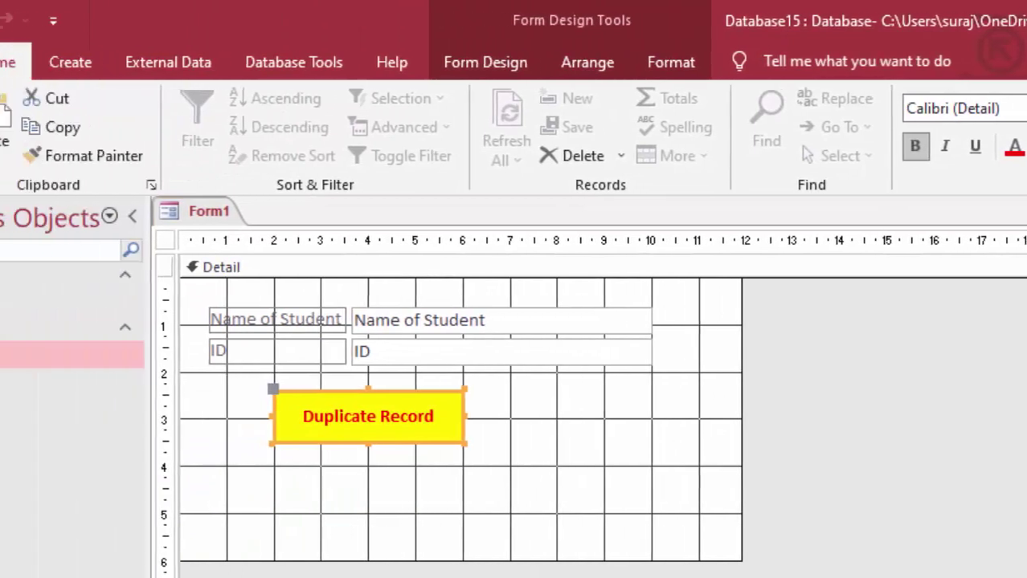
left_click(22, 101)
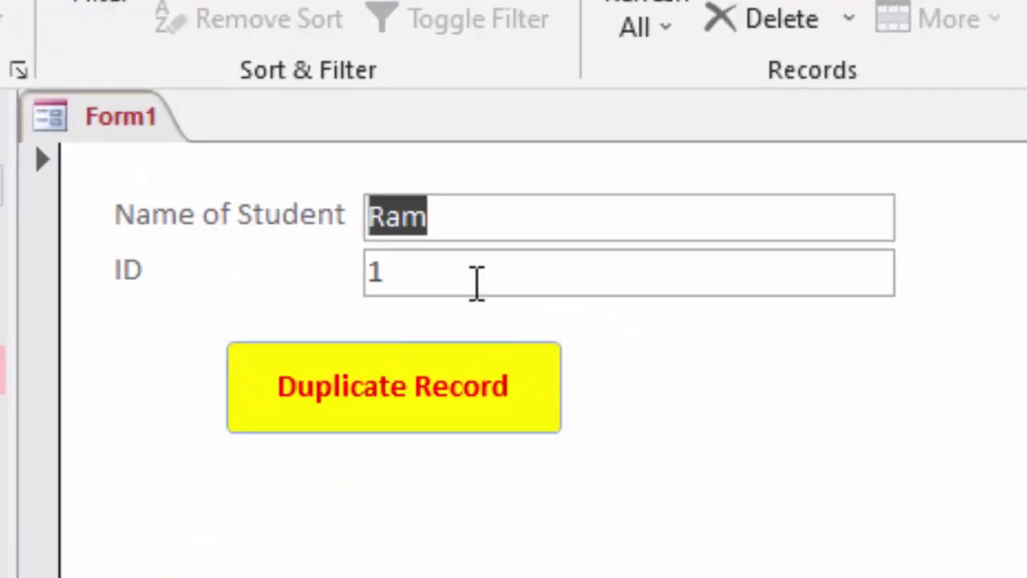
Step: Use Duplicate Record on Ram's record to create a copy with ID 6
left_click(454, 413)
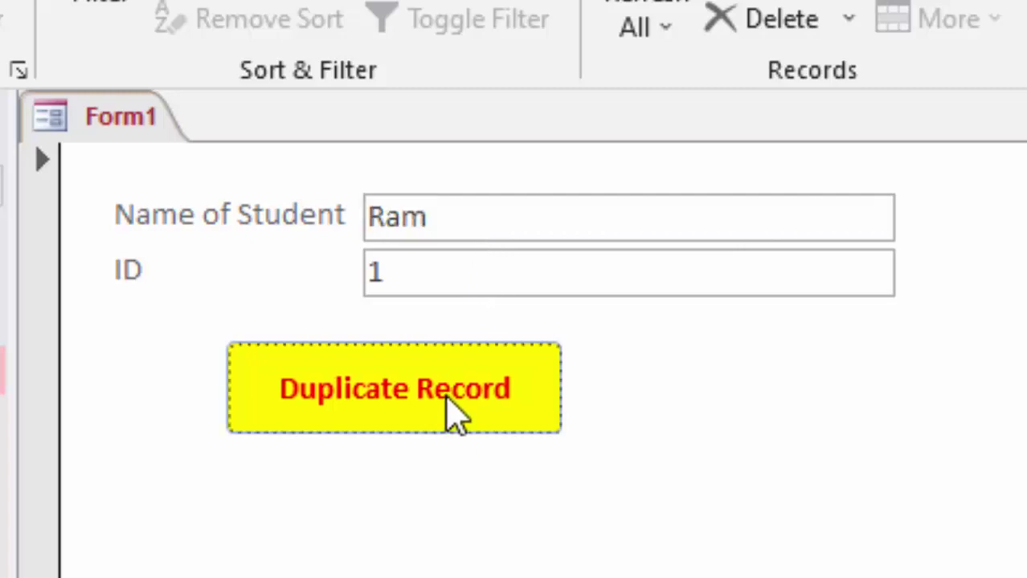
left_click(431, 273)
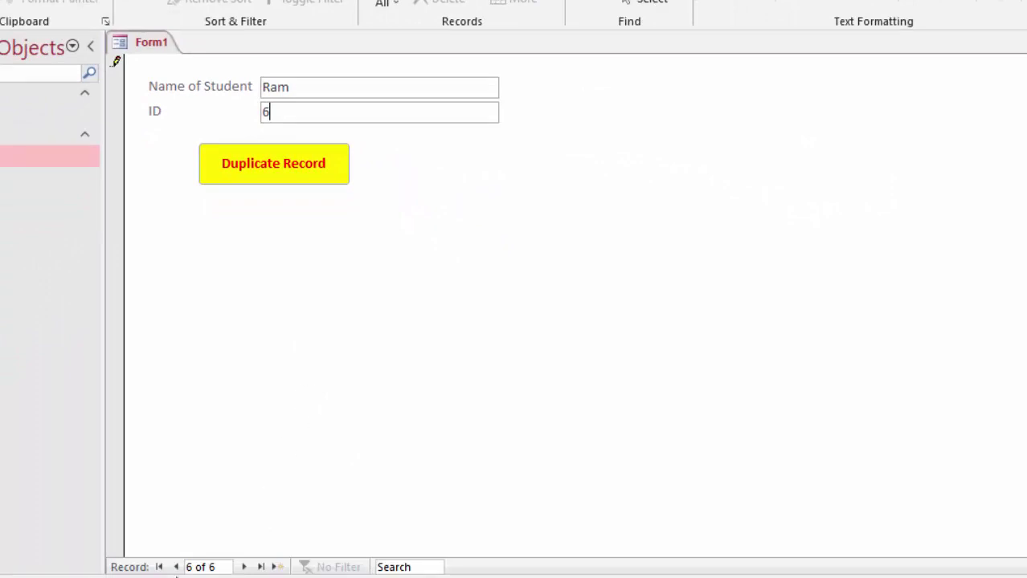
Step: Move back through the records to reach Shyam's record
left_click(175, 568)
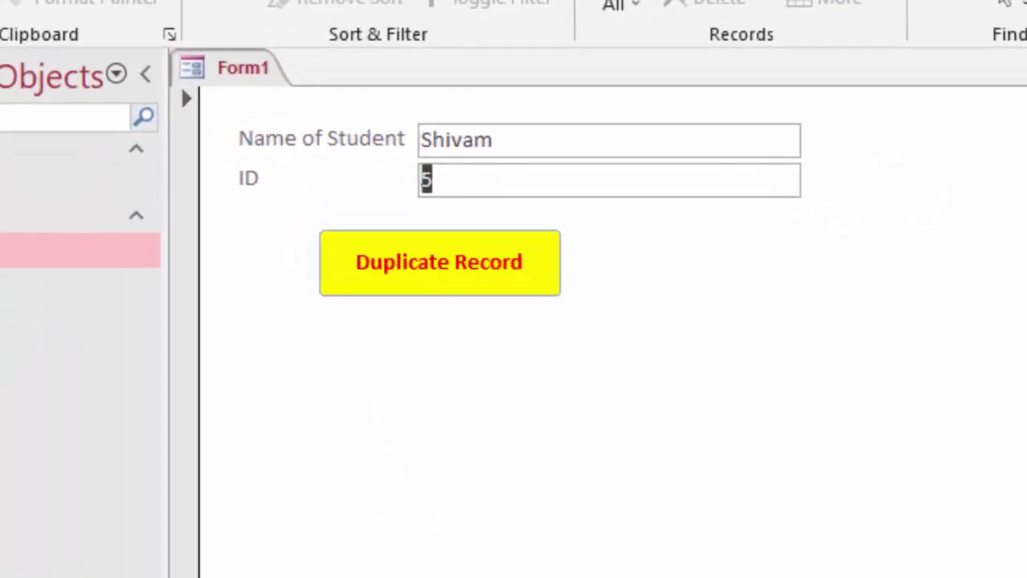
key("Page_Up")
key("Page_Up")
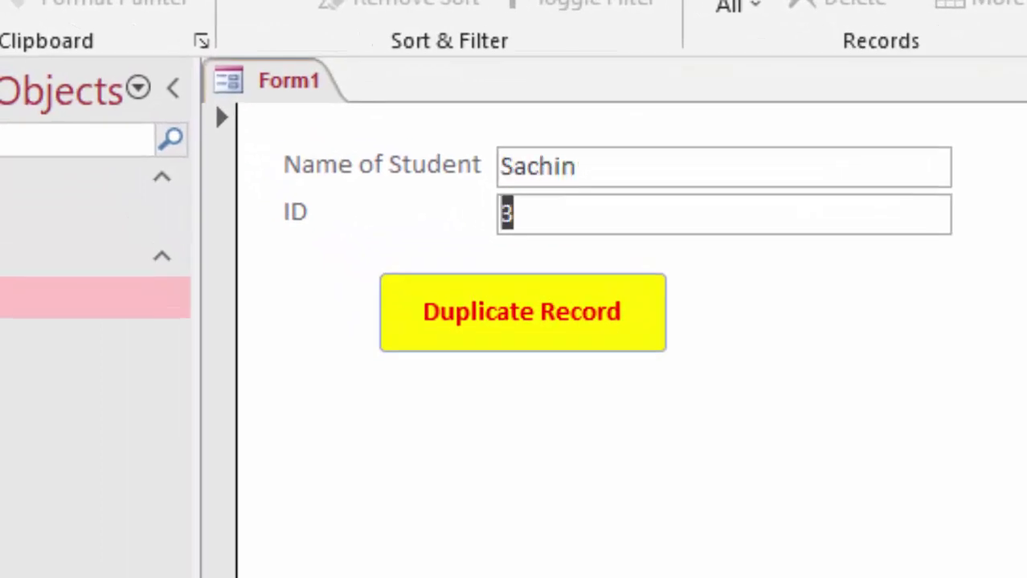
key("Page_Up")
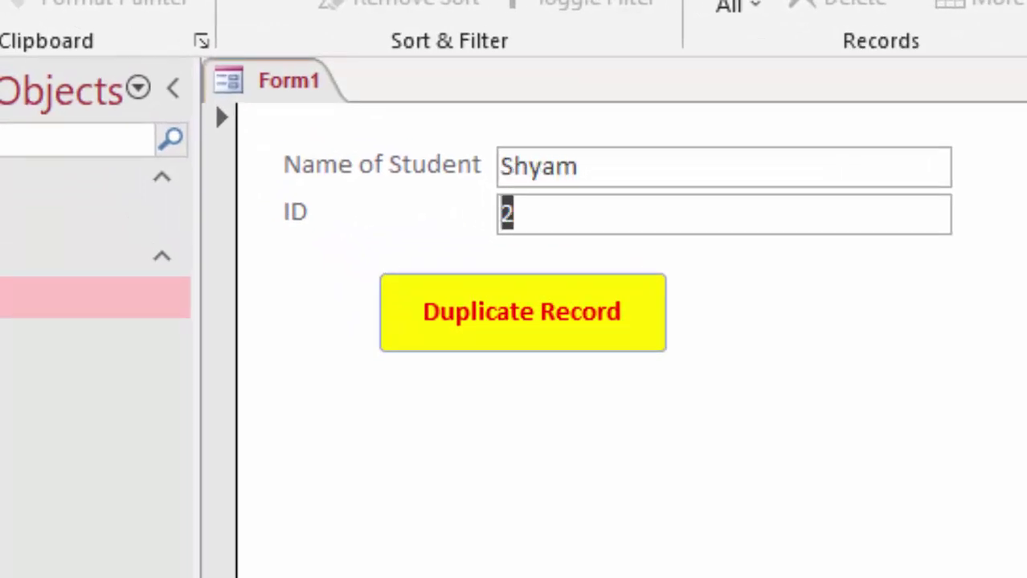
key("Page_Up")
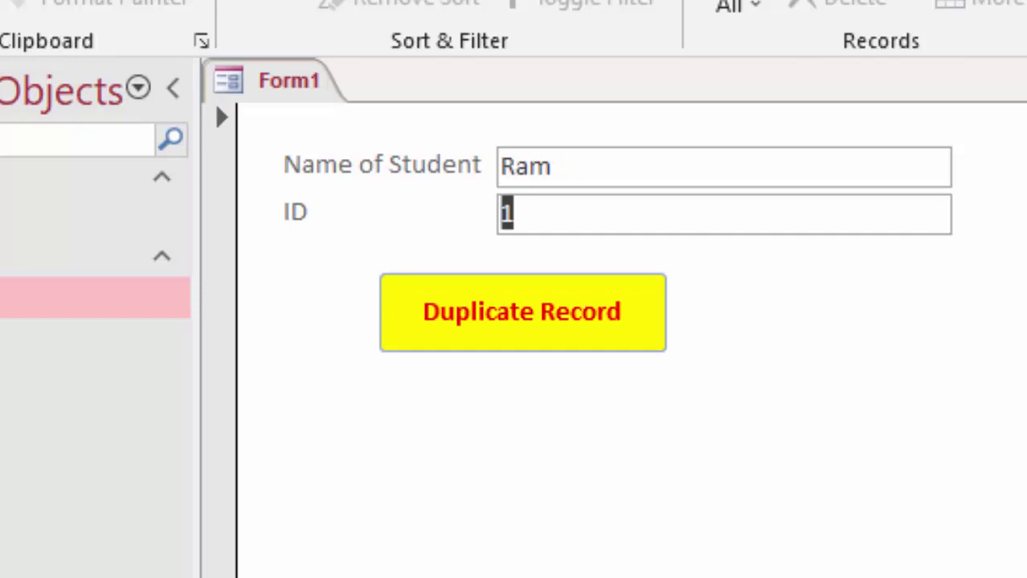
key("Page_Down")
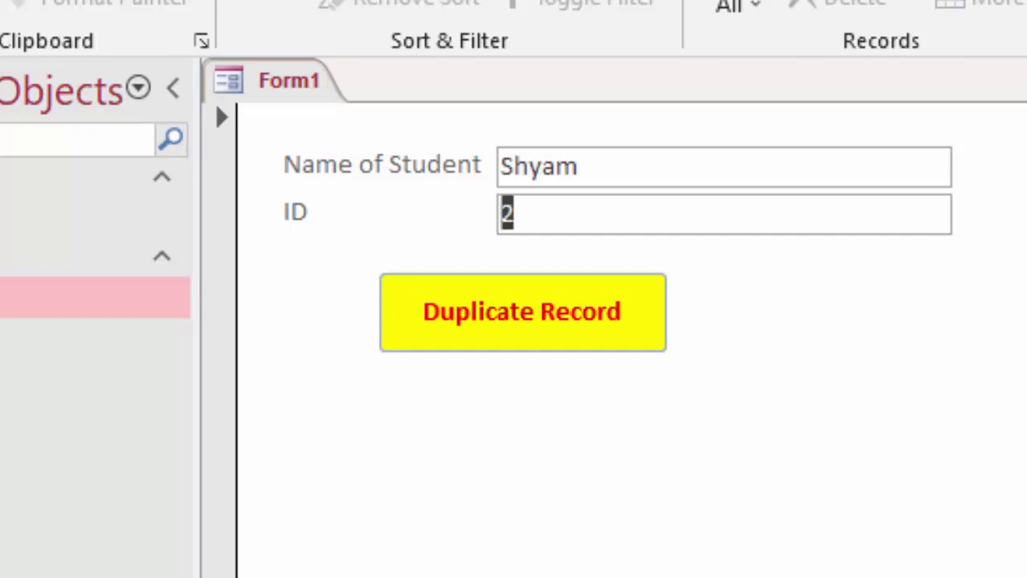
Step: Duplicate Shyam's record into a new record with ID 7, then step back to Manoj's record
left_click(563, 342)
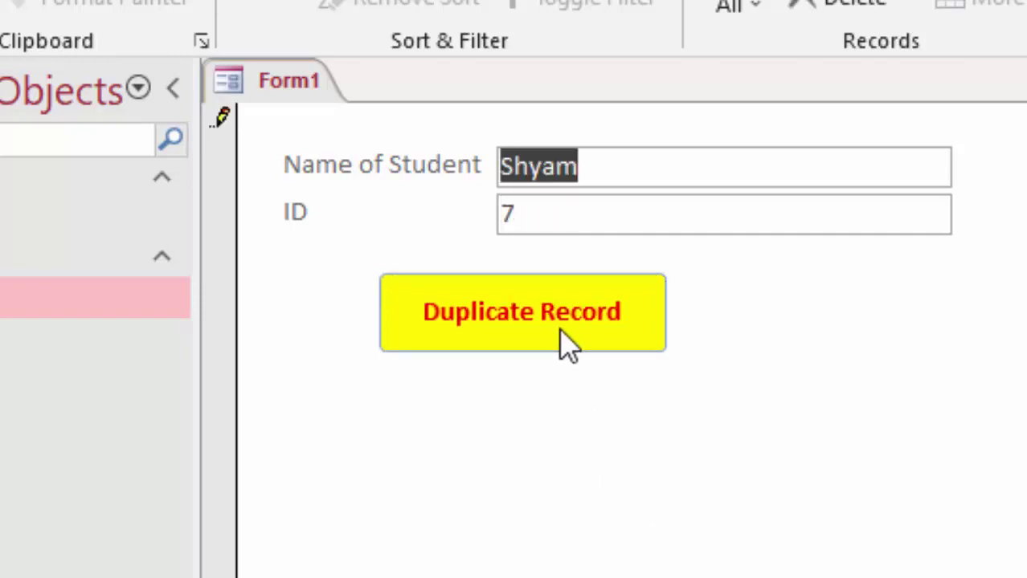
left_click(593, 202)
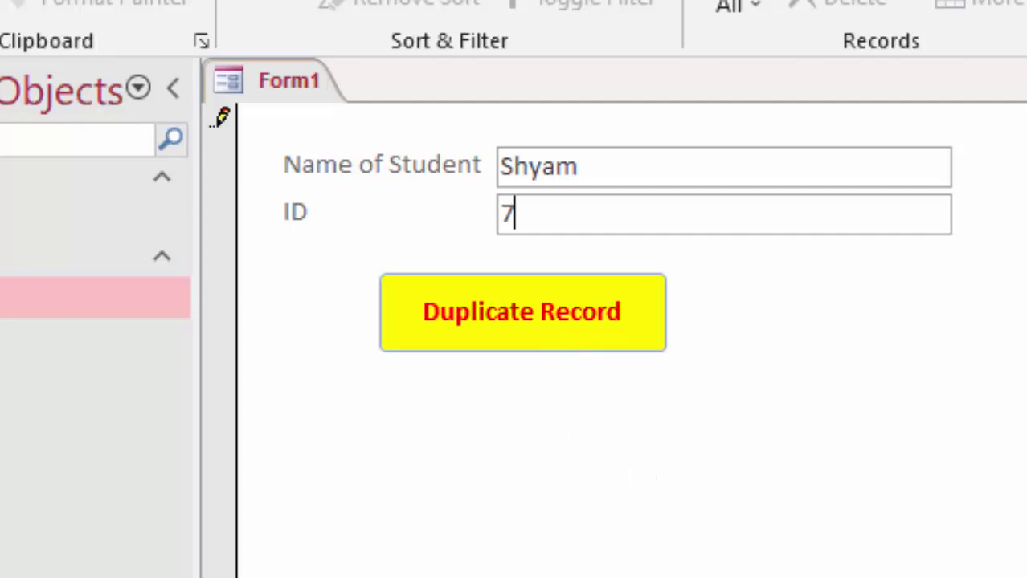
key("Page_Up")
key("Page_Up")
Step: Page through the records to Shivam and duplicate his record as a new record with ID 8
key("Page_Up")
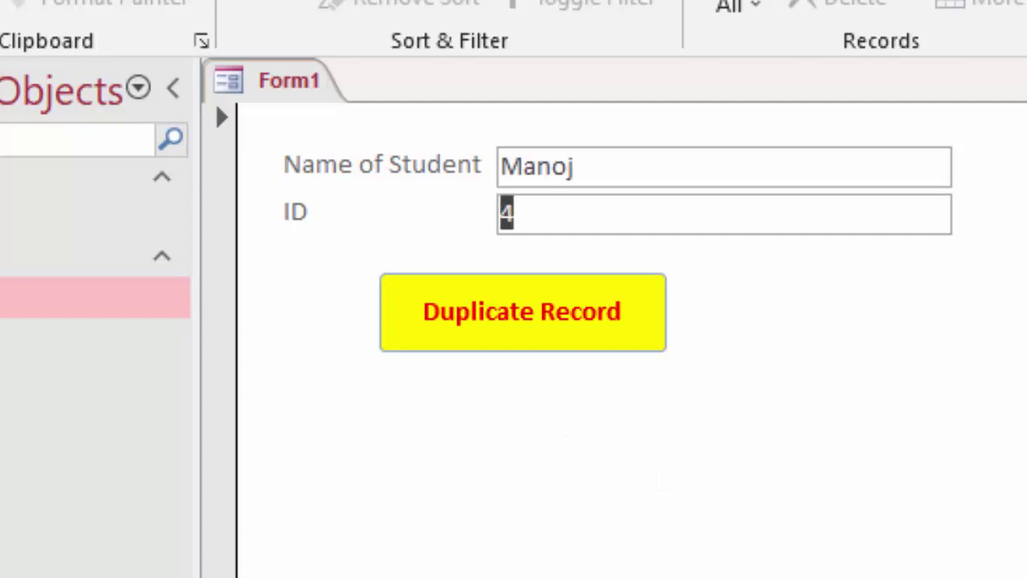
key("Page_Up")
key("Page_Up")
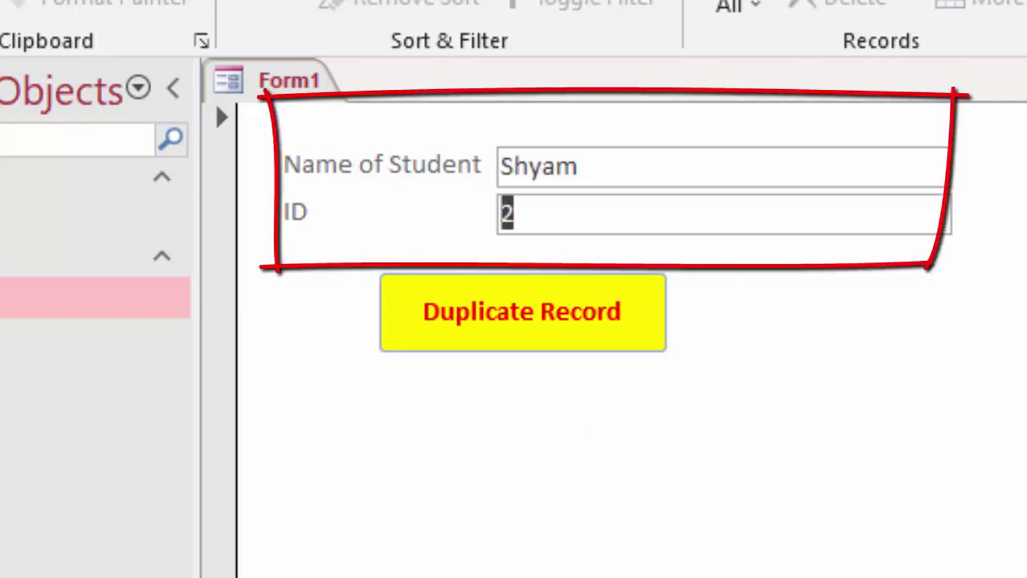
key("Page_Down")
key("Page_Down")
key("Page_Down")
key("Page_Down")
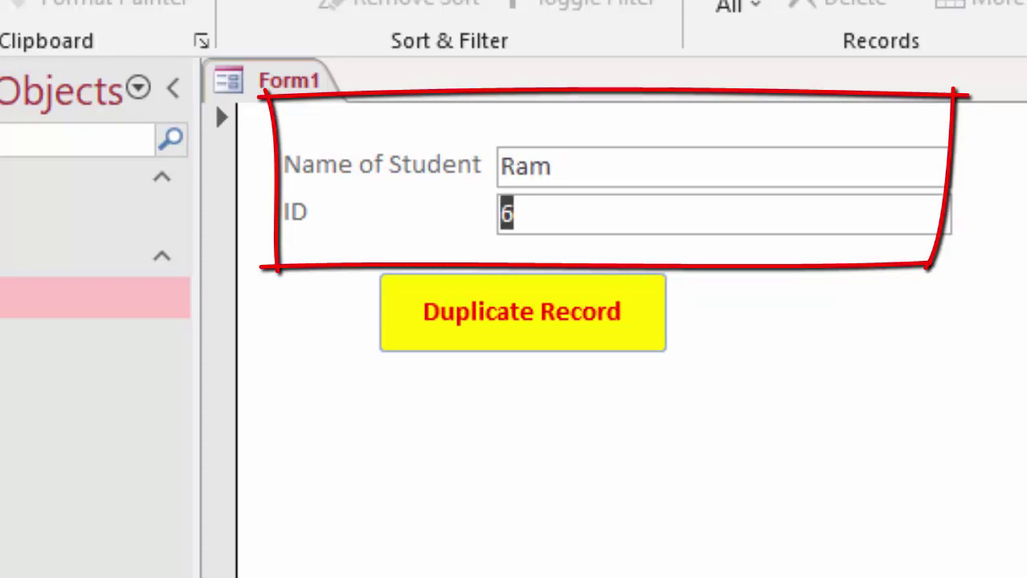
key("Page_Down")
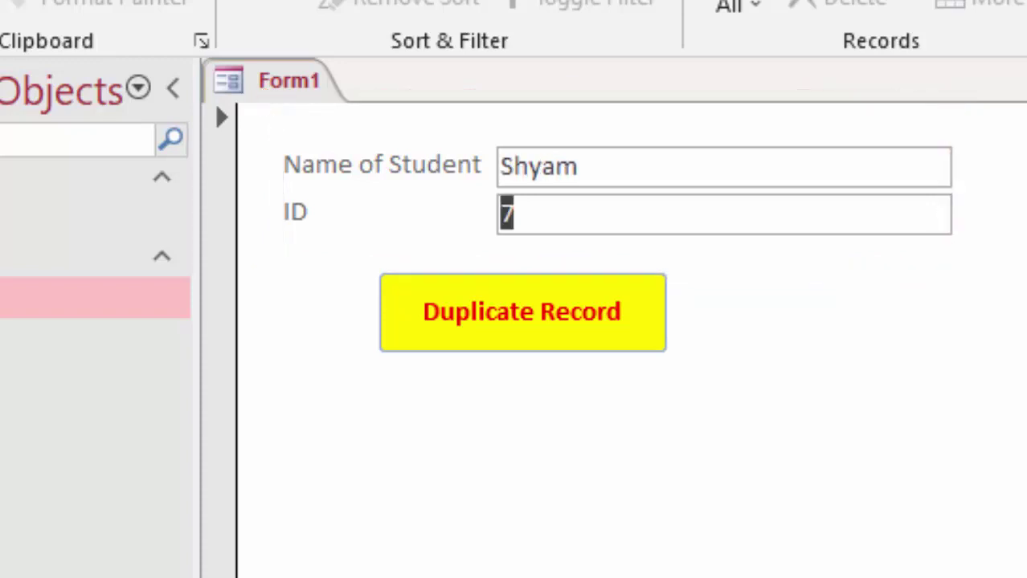
key("Page_Up")
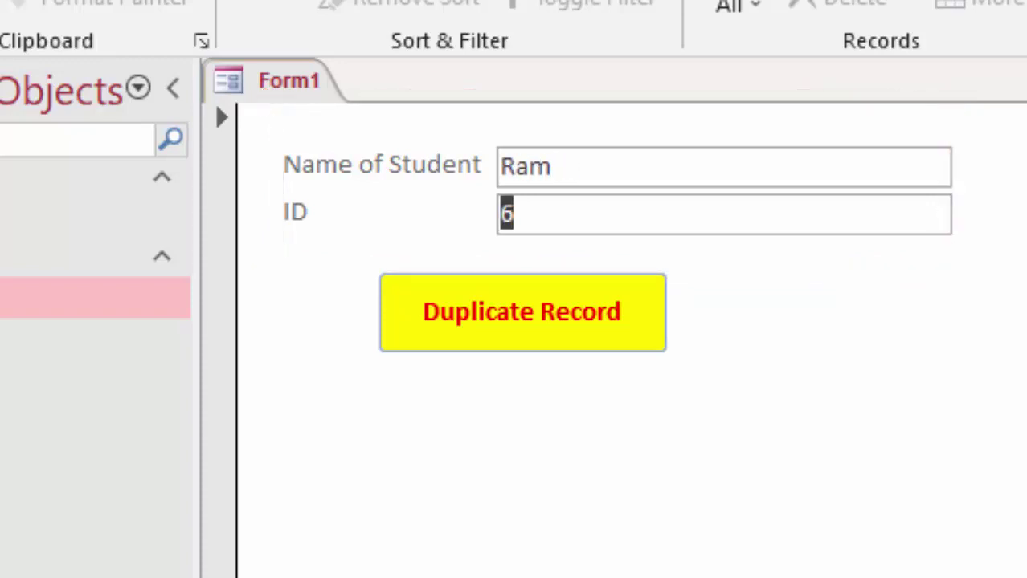
key("Page_Up")
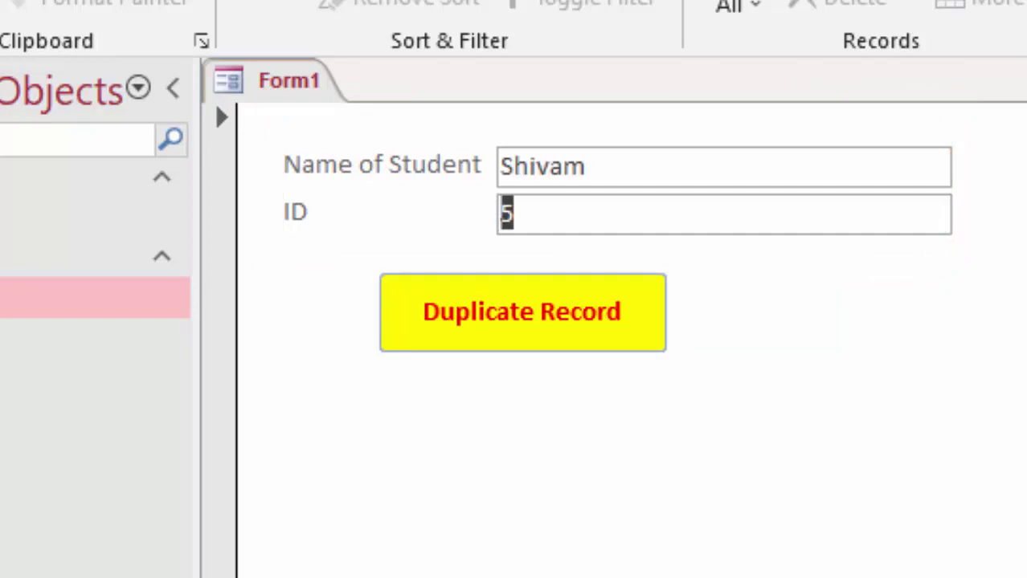
left_click(489, 302)
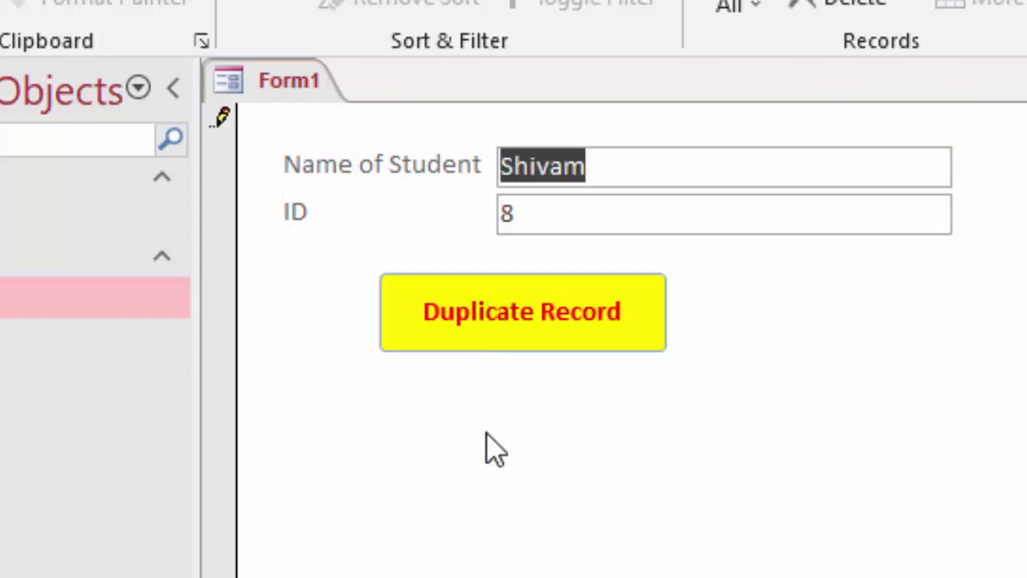
left_click(519, 206)
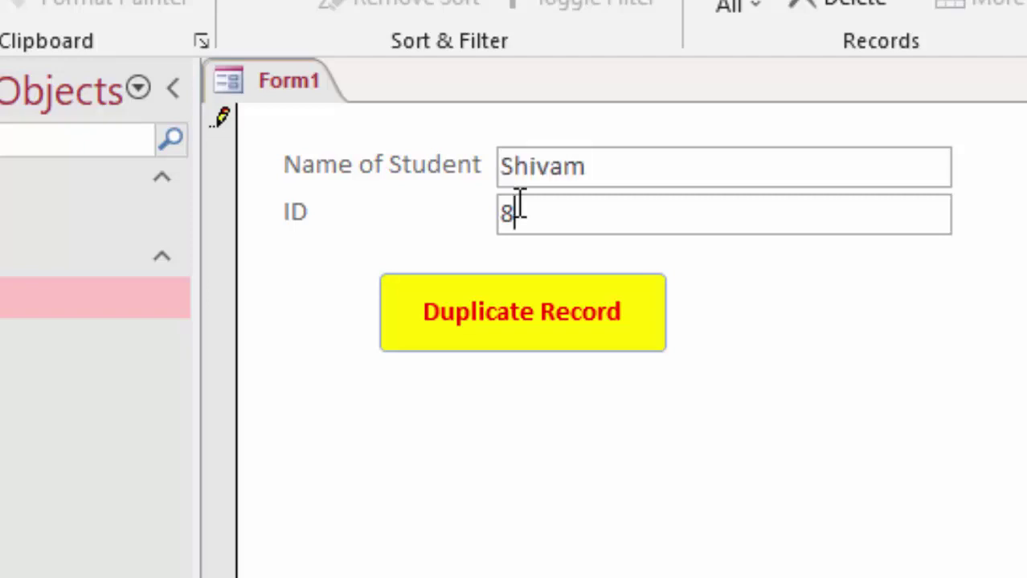